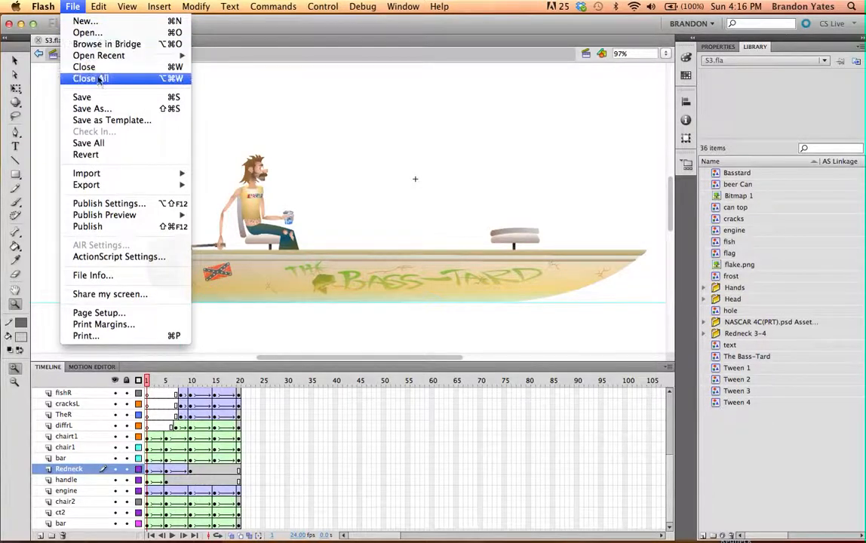
Step: Create a new blank ActionScript 3.0 document at 550 × 400 px and activate the Rectangle tool
{"action": "key", "text": "Escape"}
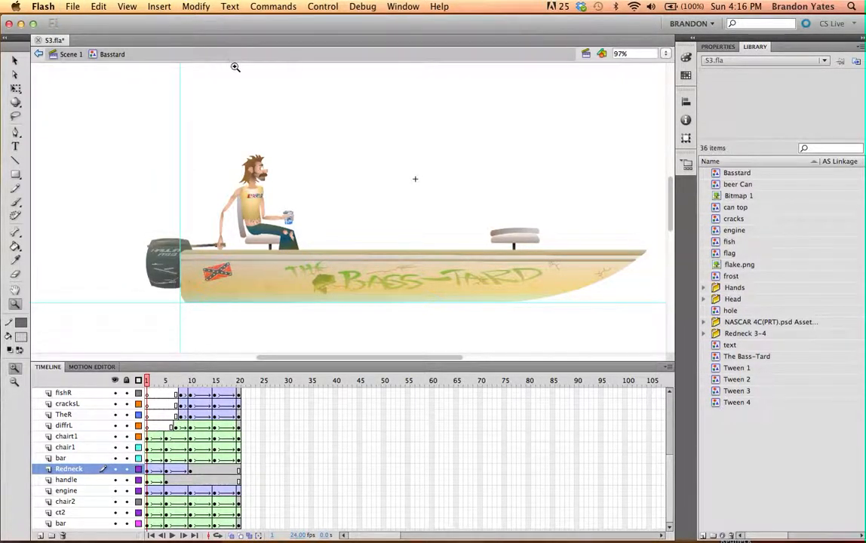
{"action": "left_click", "coordinate": [73, 8]}
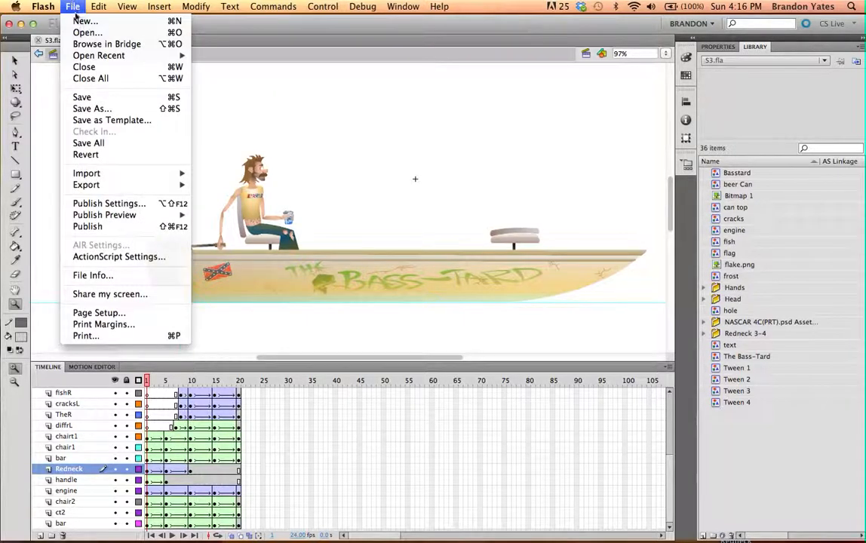
{"action": "left_click", "coordinate": [84, 21]}
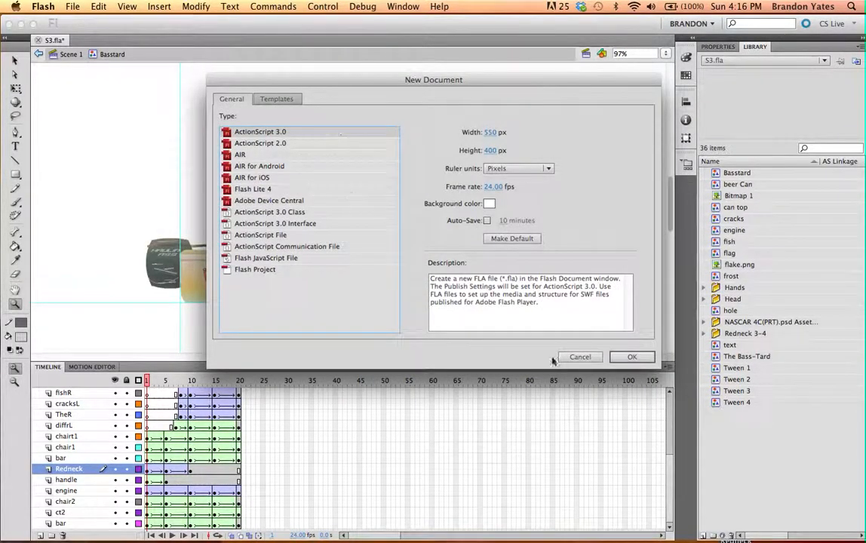
{"action": "left_click", "coordinate": [630, 356]}
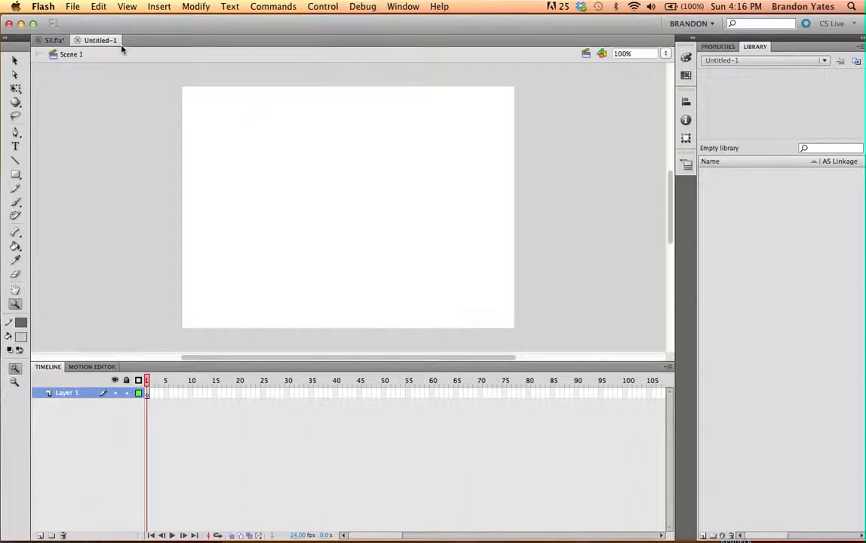
{"action": "left_click", "coordinate": [16, 173]}
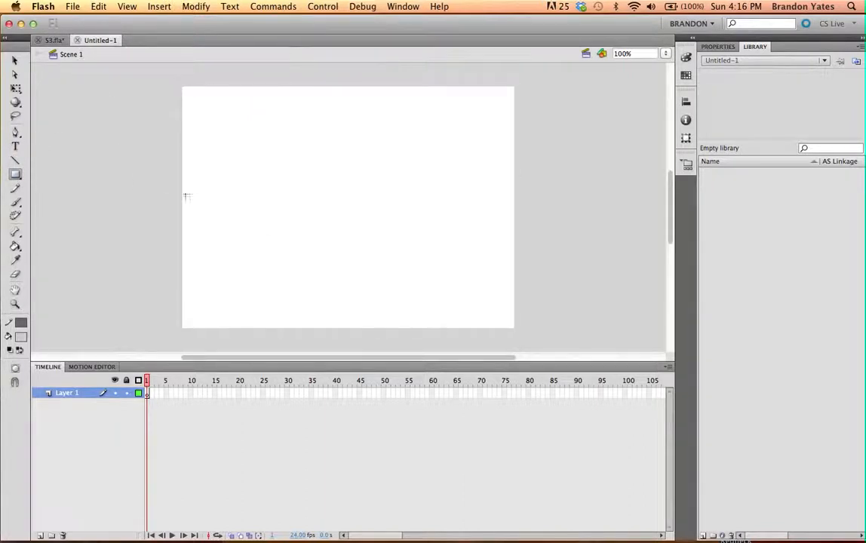
{"action": "left_click", "coordinate": [21, 337]}
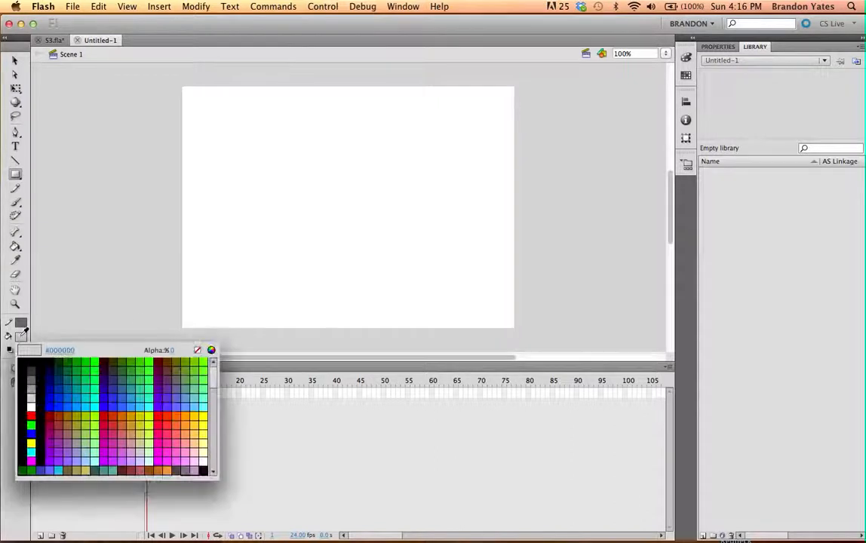
{"action": "left_click", "coordinate": [201, 359]}
{"action": "left_click_drag", "start_coordinate": [203, 199], "coordinate": [236, 214]}
{"action": "key", "text": "super+z"}
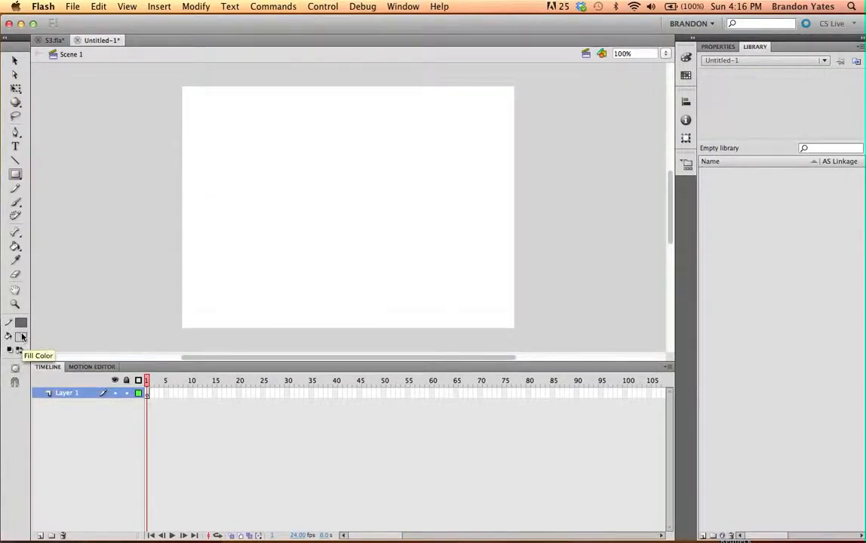
Step: Set the fill colour to bright green and draw a small square near the stage's left edge, halfway down
{"action": "left_click", "coordinate": [21, 336]}
{"action": "left_click_drag", "start_coordinate": [172, 353], "coordinate": [354, 350]}
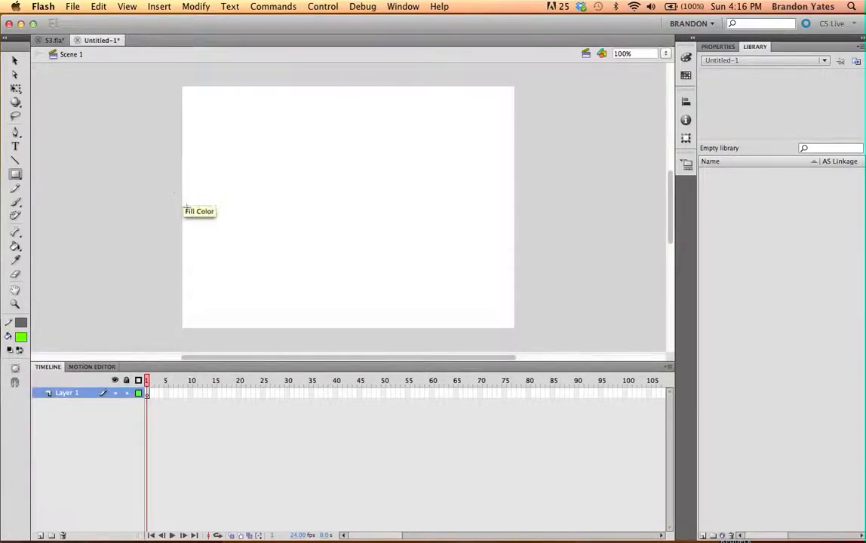
{"action": "left_click_drag", "start_coordinate": [189, 198], "coordinate": [212, 217]}
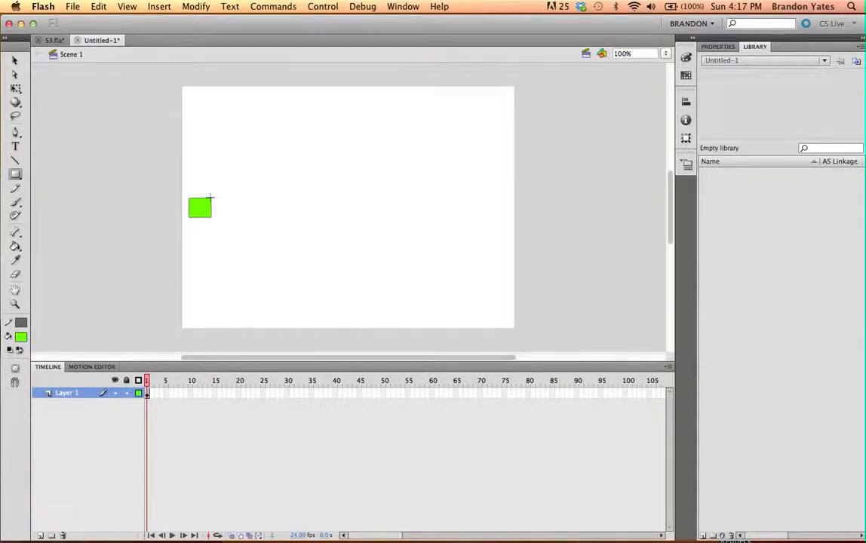
Step: Insert a keyframe at frame 40 of Layer 1 and move the green square straight across to the stage's right edge
{"action": "key", "text": "v"}
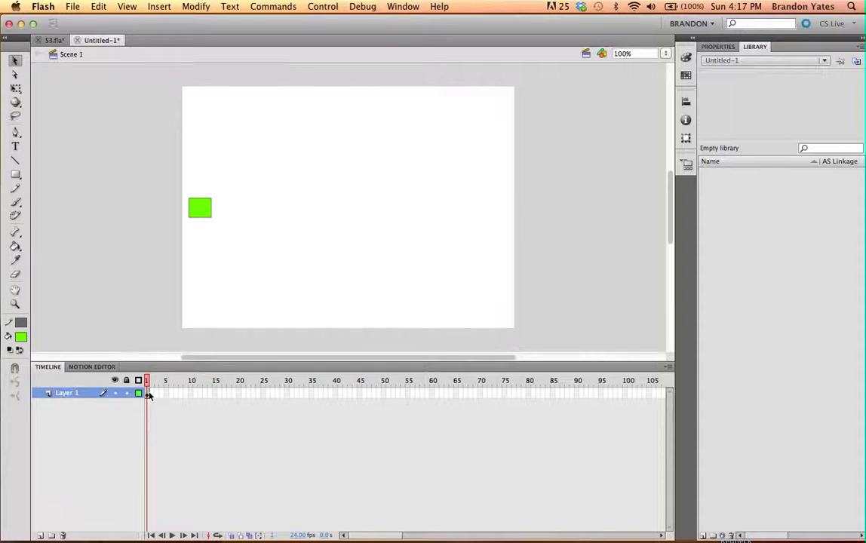
{"action": "left_click", "coordinate": [148, 394]}
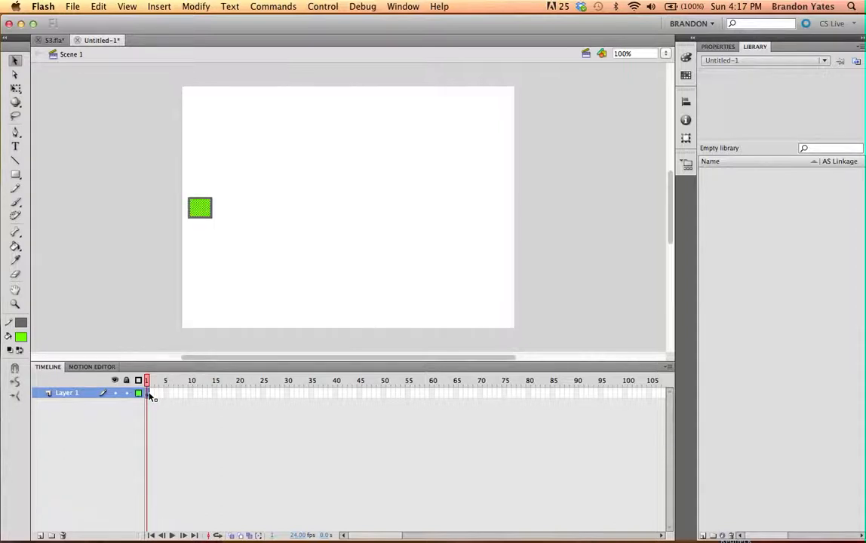
{"action": "left_click", "coordinate": [336, 393]}
{"action": "key", "text": "F5"}
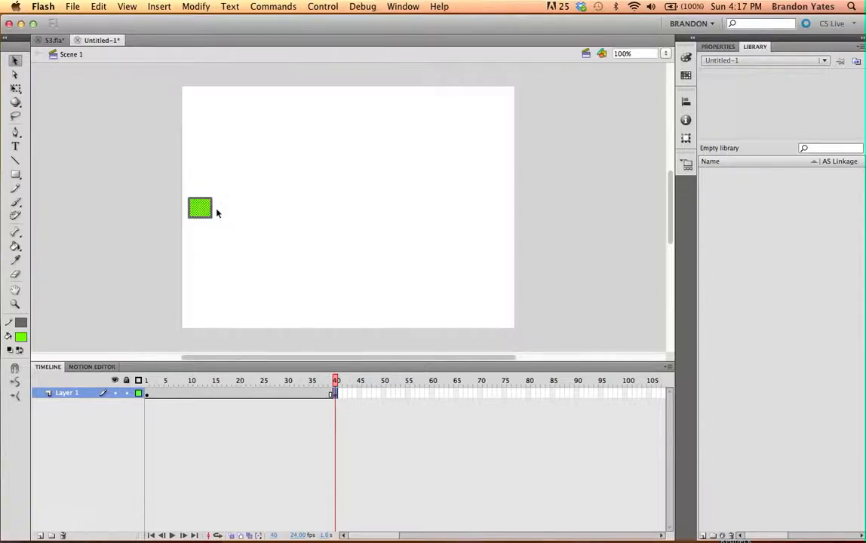
{"action": "left_click_drag", "start_coordinate": [201, 209], "coordinate": [493, 210]}
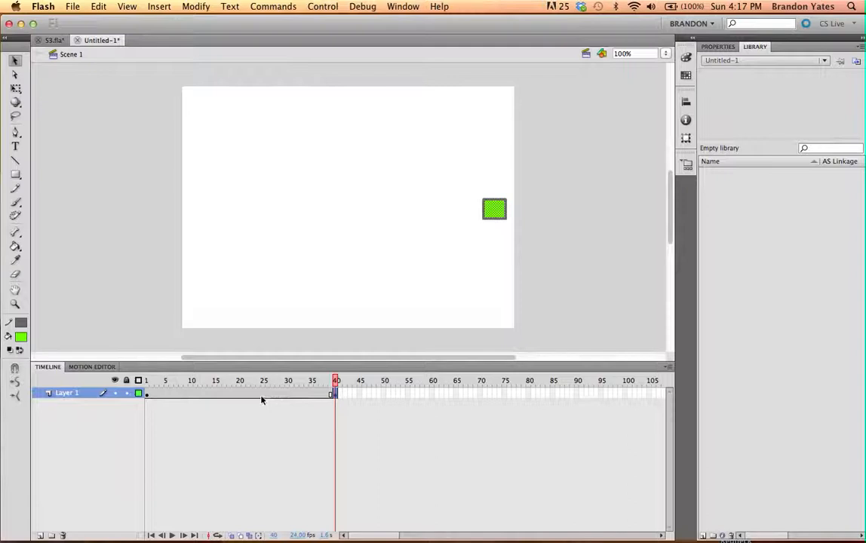
Step: Create a classic tween between frames 1 and 40 and play the animation from the first frame
{"action": "right_click", "coordinate": [262, 395]}
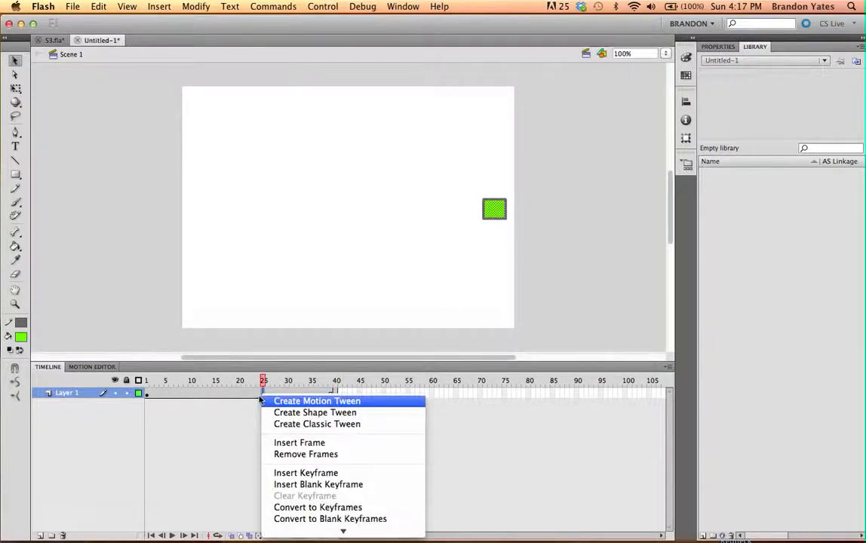
{"action": "left_click", "coordinate": [290, 424]}
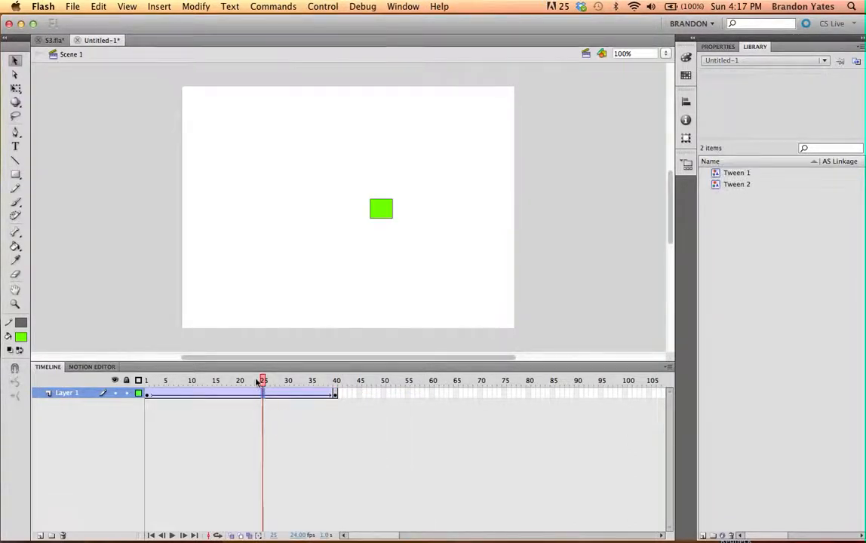
{"action": "left_click_drag", "start_coordinate": [258, 382], "coordinate": [147, 381]}
{"action": "key", "text": "Return"}
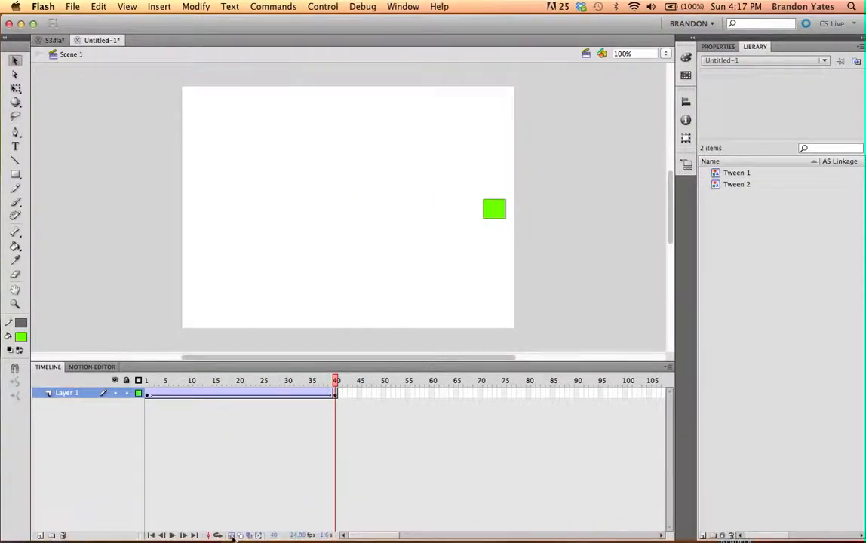
Step: Examine the square's spacing with onion skinning extended back to frame 1, and turn onion skinning off again
{"action": "left_click", "coordinate": [232, 535]}
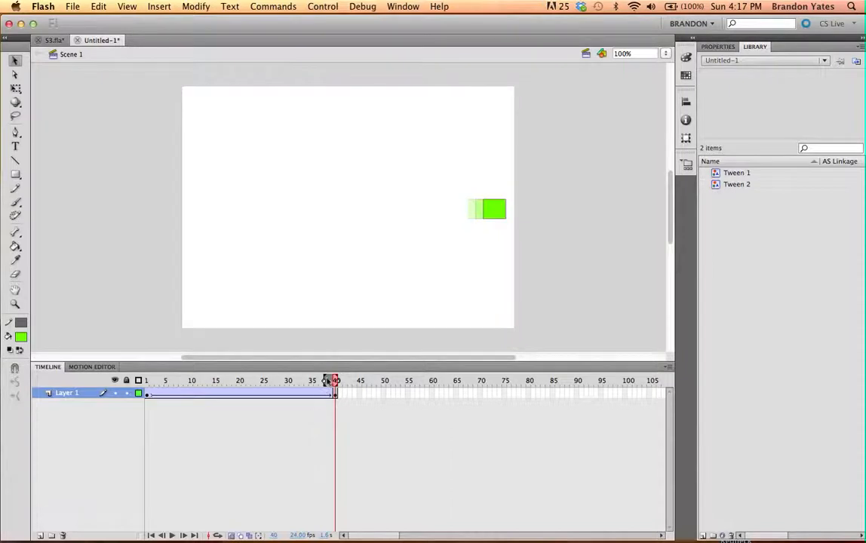
{"action": "left_click_drag", "start_coordinate": [326, 381], "coordinate": [145, 381]}
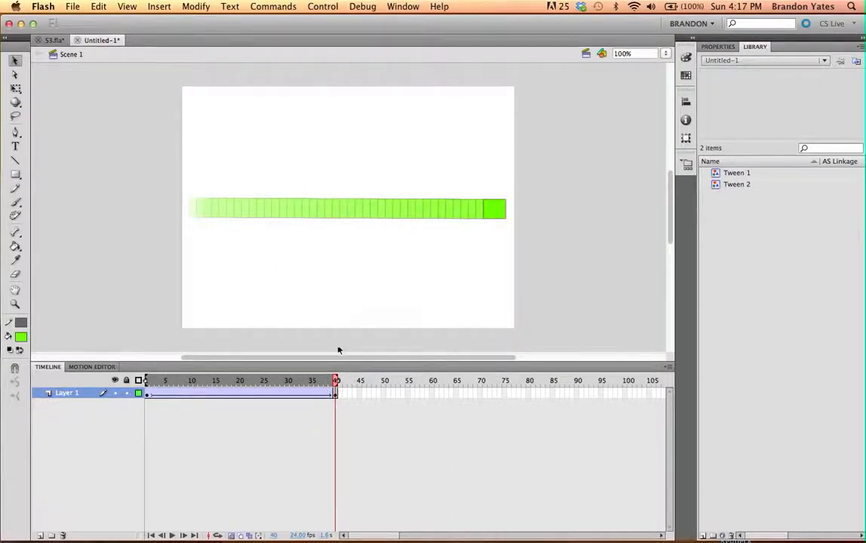
{"action": "mouse_move", "coordinate": [236, 537]}
{"action": "left_click", "coordinate": [231, 535]}
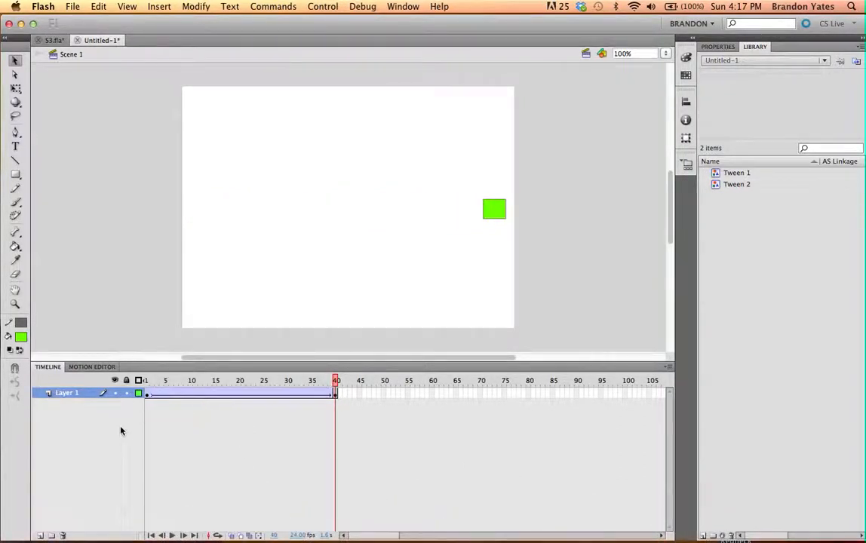
Step: Set the classic tween's ease to 100 (out)
{"action": "left_click", "coordinate": [146, 393]}
{"action": "left_click", "coordinate": [230, 393]}
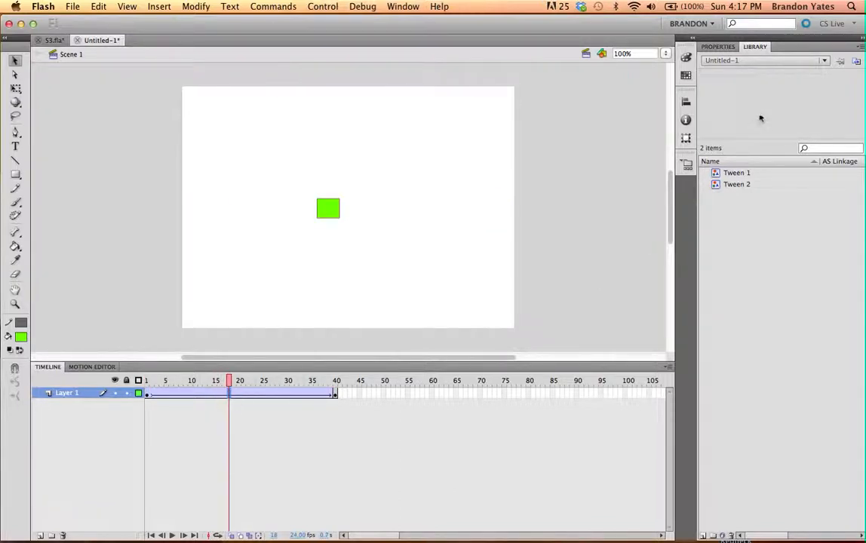
{"action": "left_click", "coordinate": [721, 47]}
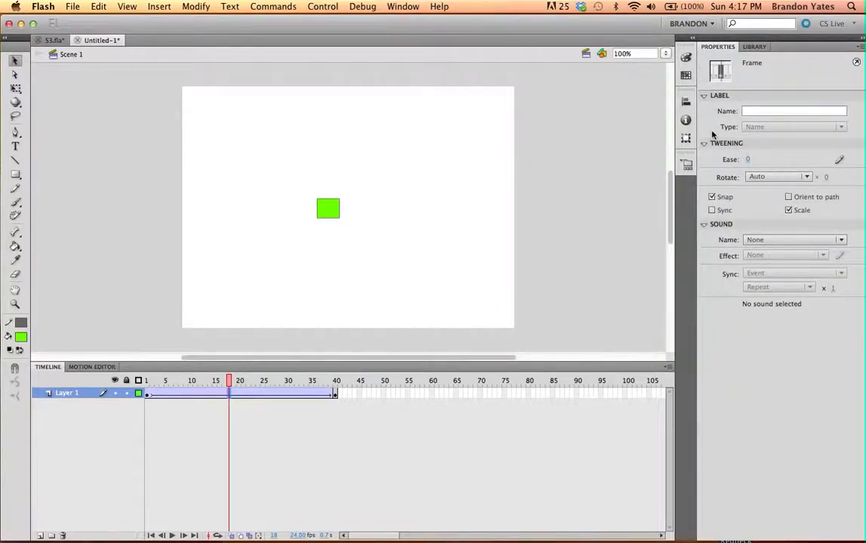
{"action": "left_click_drag", "start_coordinate": [749, 161], "coordinate": [781, 160]}
{"action": "left_click_drag", "start_coordinate": [844, 159], "coordinate": [847, 159]}
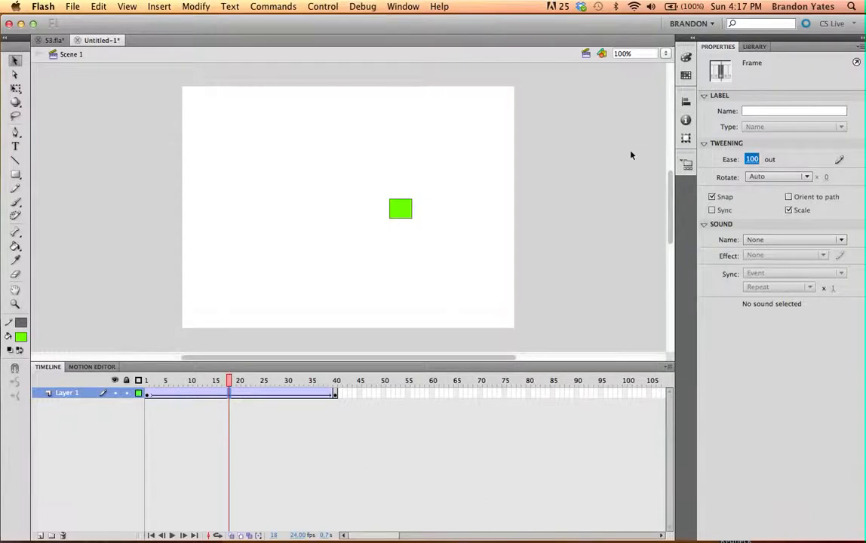
Step: Play back the eased-out tween and examine its frame spacing with onion skinning, turning it off again
{"action": "left_click", "coordinate": [322, 6]}
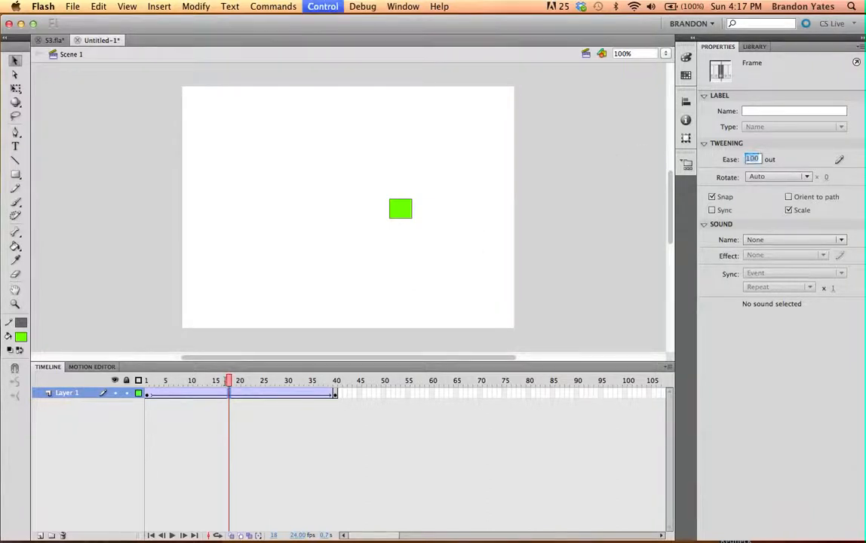
{"action": "left_click", "coordinate": [537, 245]}
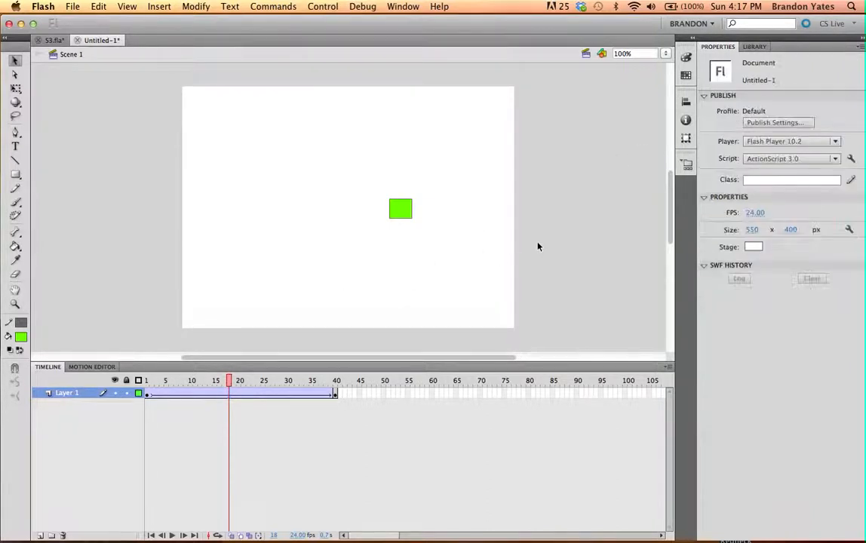
{"action": "key", "text": "Return"}
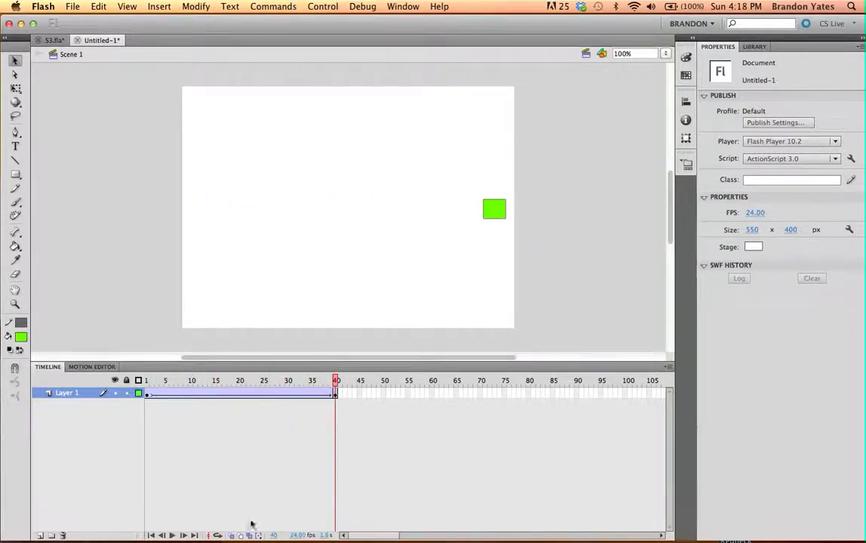
{"action": "left_click", "coordinate": [230, 535]}
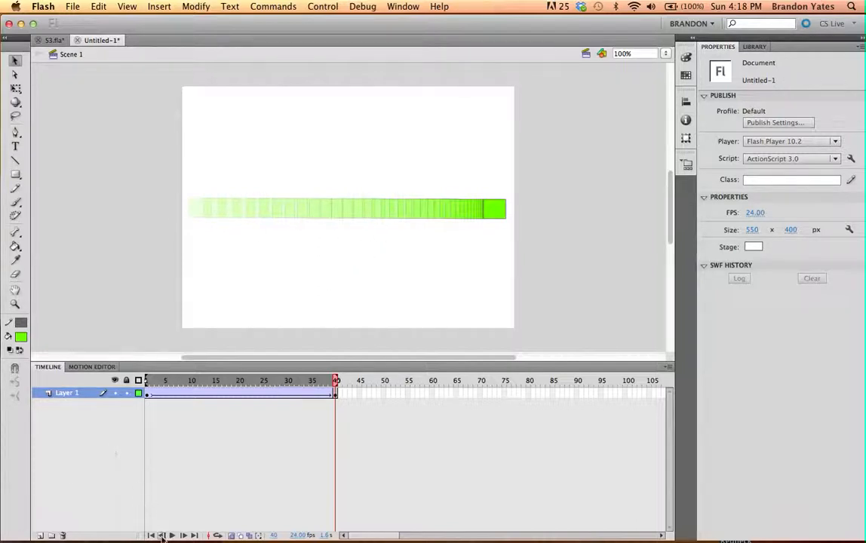
{"action": "left_click", "coordinate": [231, 536]}
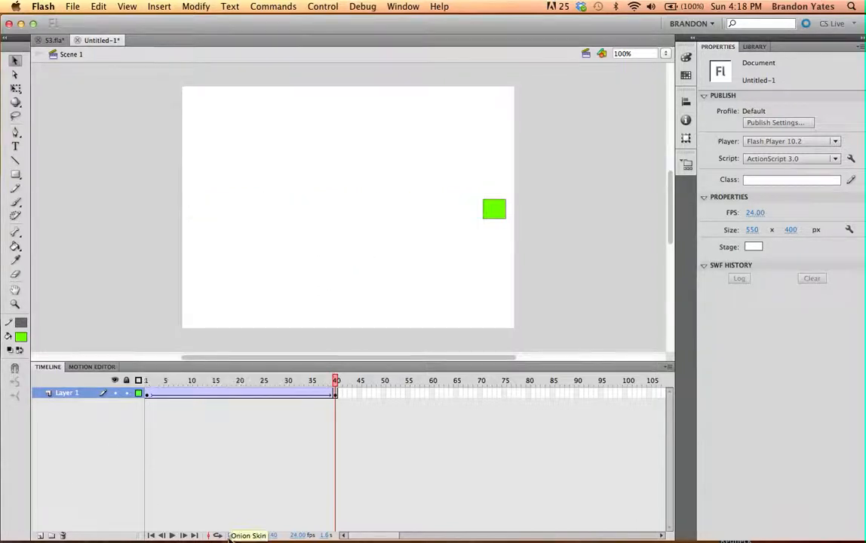
Step: Change the classic tween's ease to -100 (in)
{"action": "left_click", "coordinate": [298, 394]}
{"action": "left_click_drag", "start_coordinate": [766, 162], "coordinate": [412, 150]}
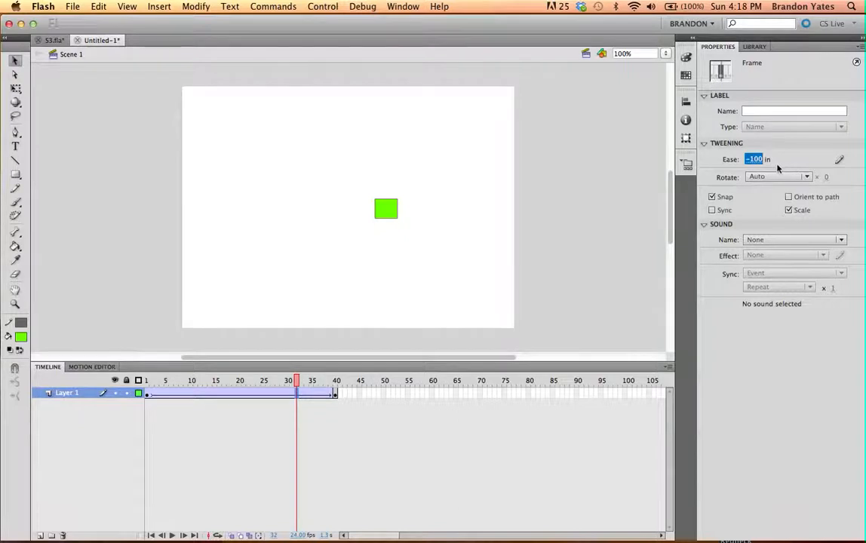
{"action": "key", "text": "super+Return"}
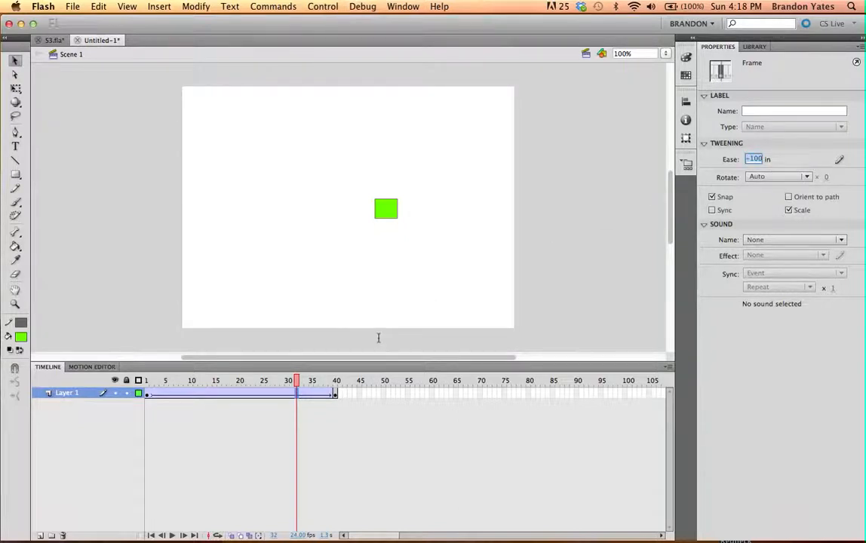
Step: Play back the eased-in tween and compare its frame spacing with onion skinning, turning it off again
{"action": "key", "text": "Return"}
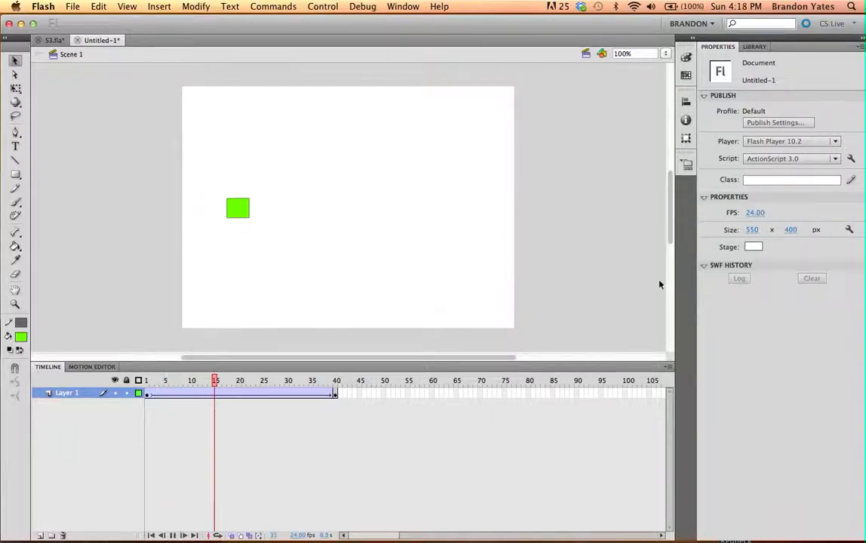
{"action": "key", "text": "Return"}
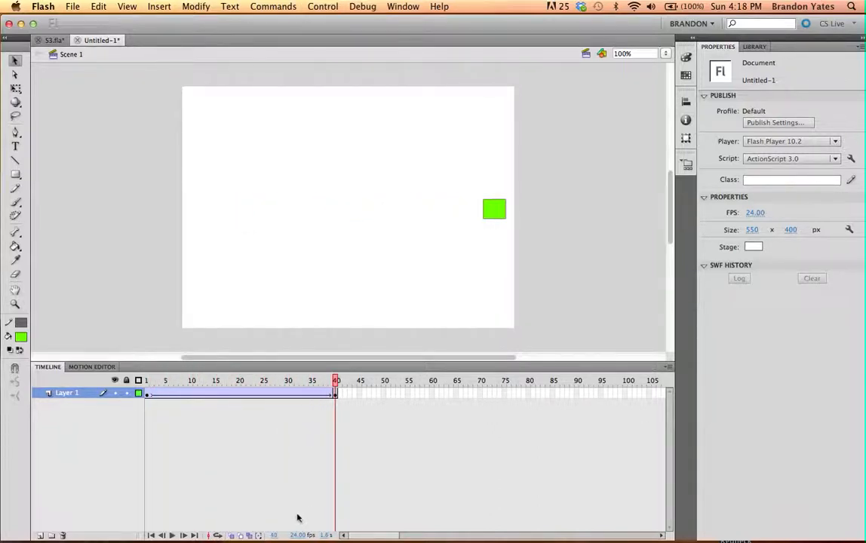
{"action": "left_click", "coordinate": [231, 535]}
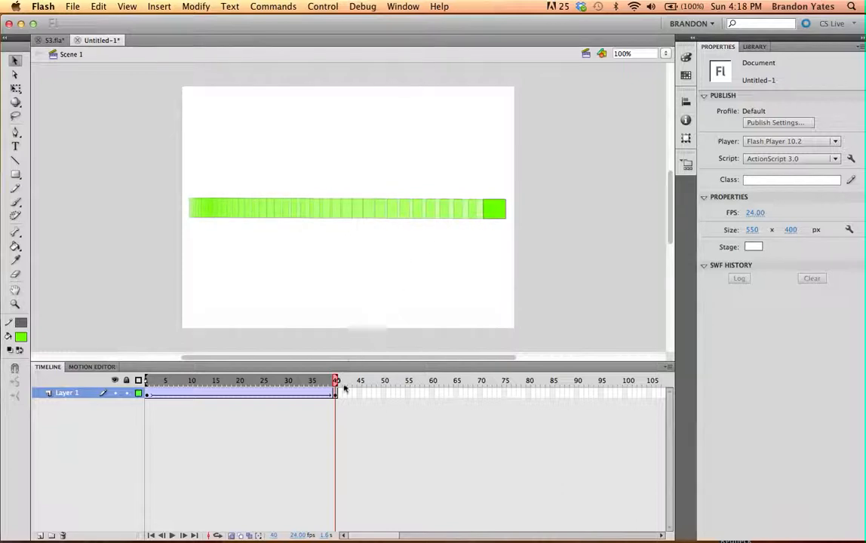
{"action": "left_click", "coordinate": [231, 536]}
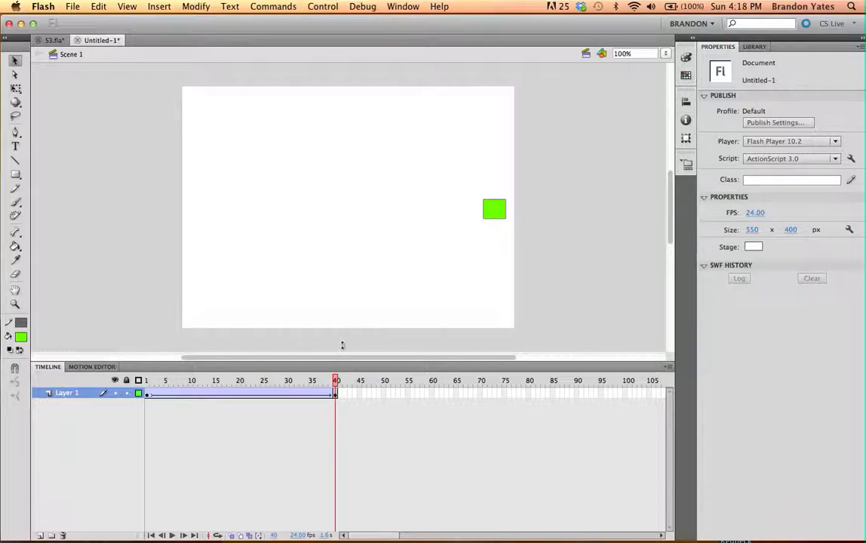
Step: Inspect the eased-in tween's curve in the Custom Ease In / Ease Out editor
{"action": "left_click", "coordinate": [272, 393]}
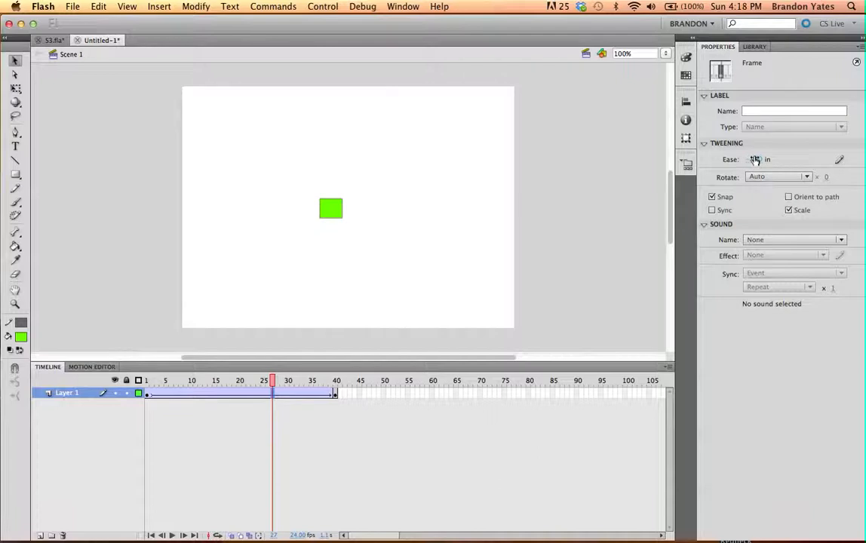
{"action": "left_click", "coordinate": [839, 161]}
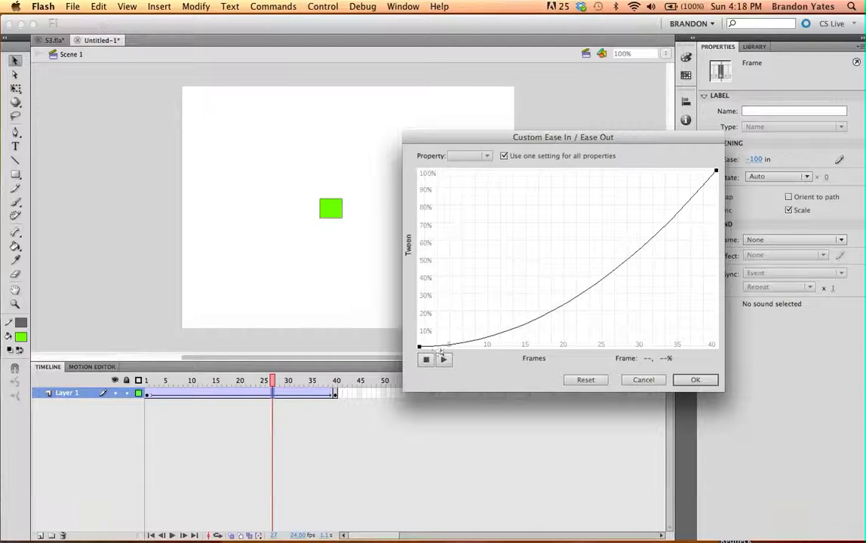
{"action": "left_click", "coordinate": [695, 379]}
Step: Set the tween's ease to 94 (out) and steepen its custom ease curve by pulling the start point's handle up to about 88%
{"action": "left_click", "coordinate": [749, 159]}
{"action": "left_click_drag", "start_coordinate": [721, 152], "coordinate": [848, 159]}
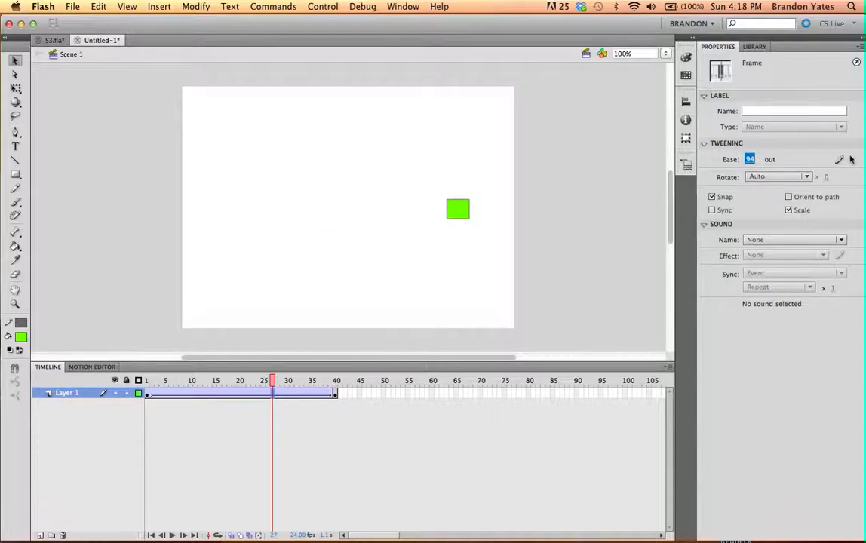
{"action": "left_click", "coordinate": [841, 160]}
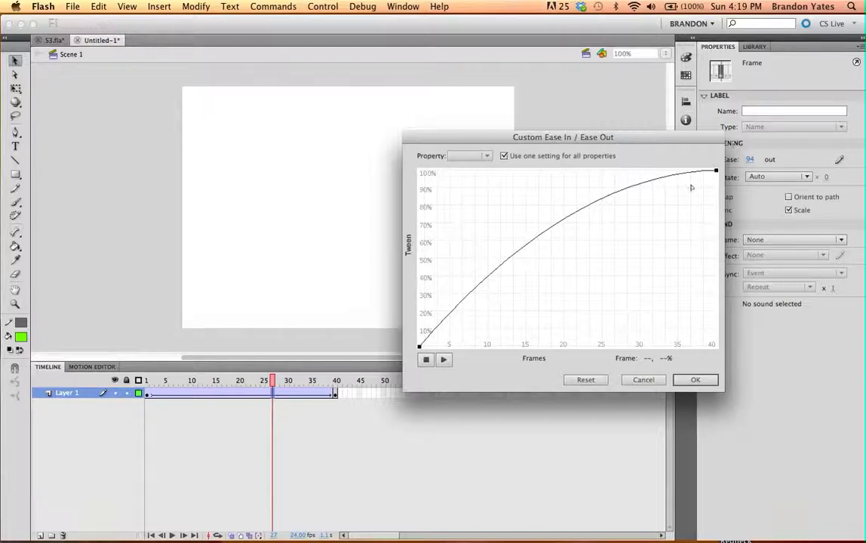
{"action": "left_click", "coordinate": [421, 347]}
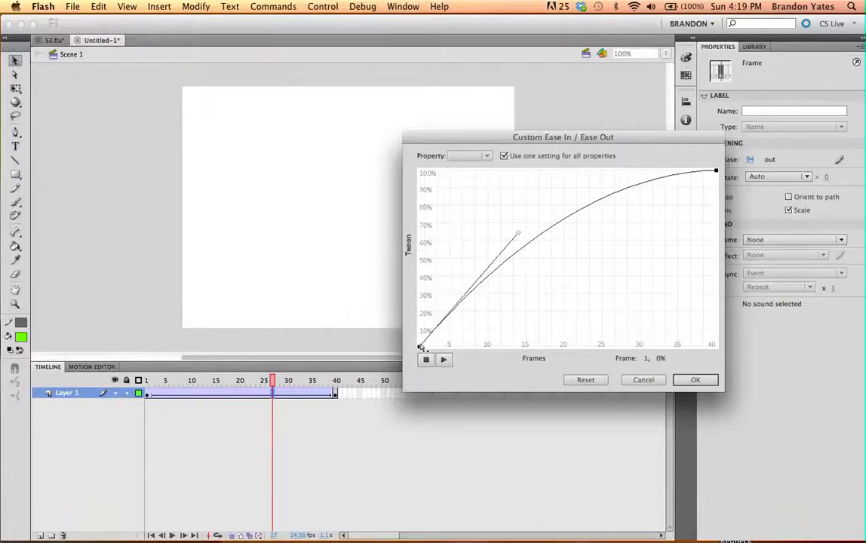
{"action": "left_click_drag", "start_coordinate": [522, 236], "coordinate": [441, 197]}
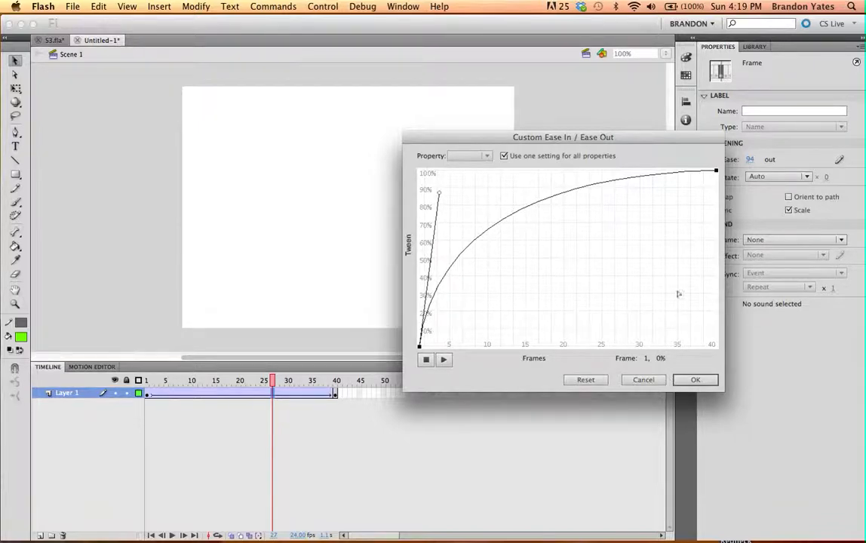
{"action": "left_click", "coordinate": [693, 381]}
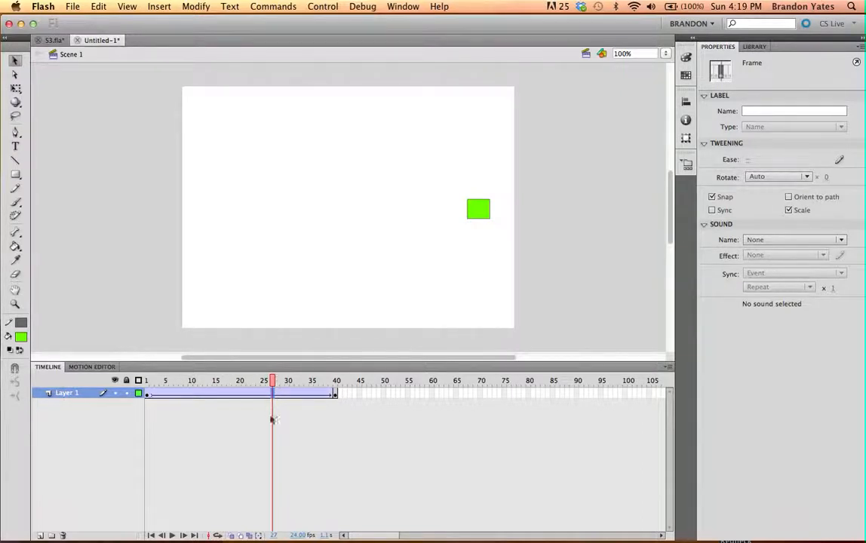
Step: Play back the steepened ease-out tween and examine its frame spacing with onion skinning, turning it off again
{"action": "key", "text": "Return"}
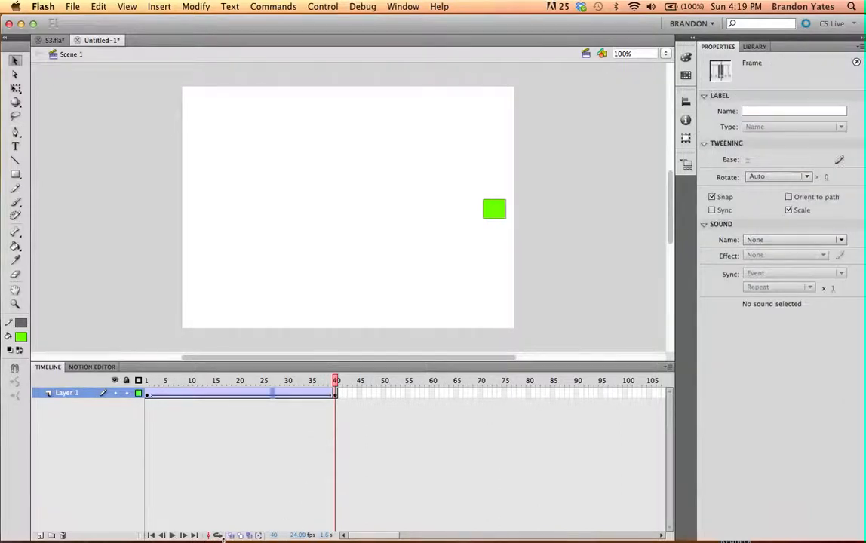
{"action": "left_click", "coordinate": [233, 534]}
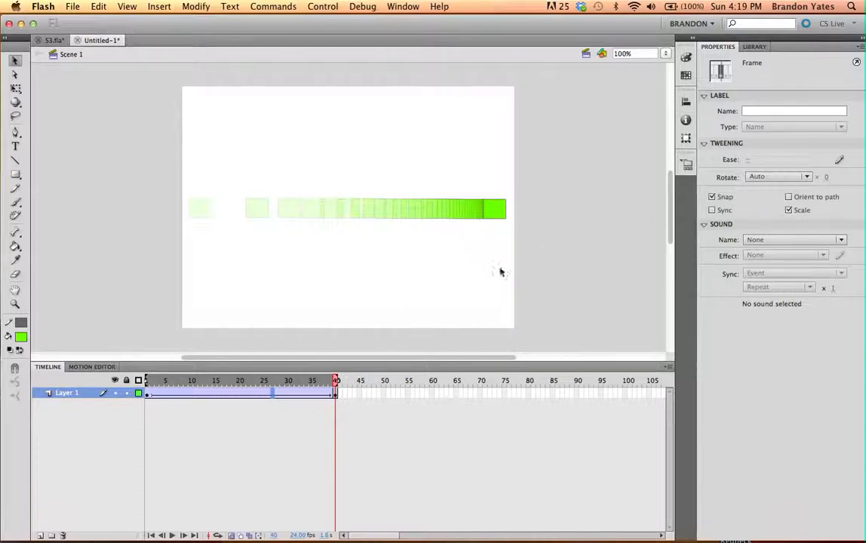
{"action": "left_click", "coordinate": [232, 536]}
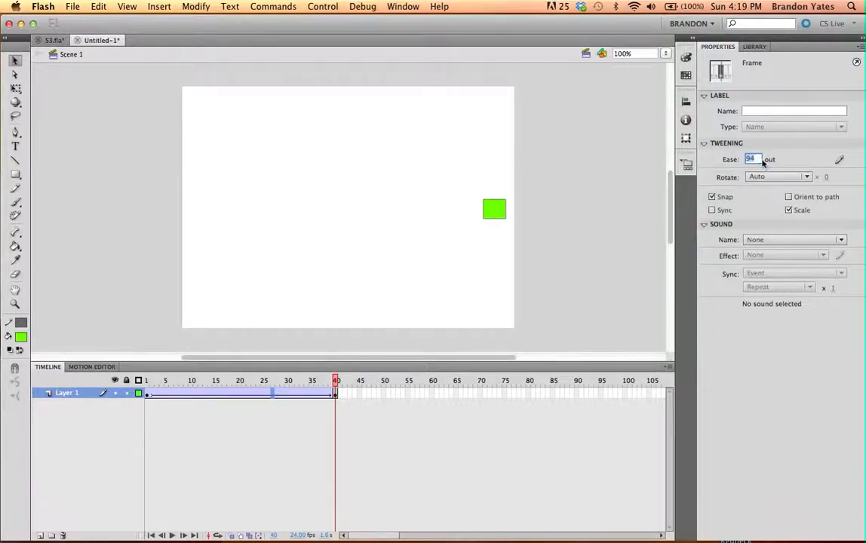
Step: Set the classic tween's ease to -100 (in) and reselect the tween at frame 25
{"action": "type", "text": "-100"}
{"action": "left_click", "coordinate": [609, 204]}
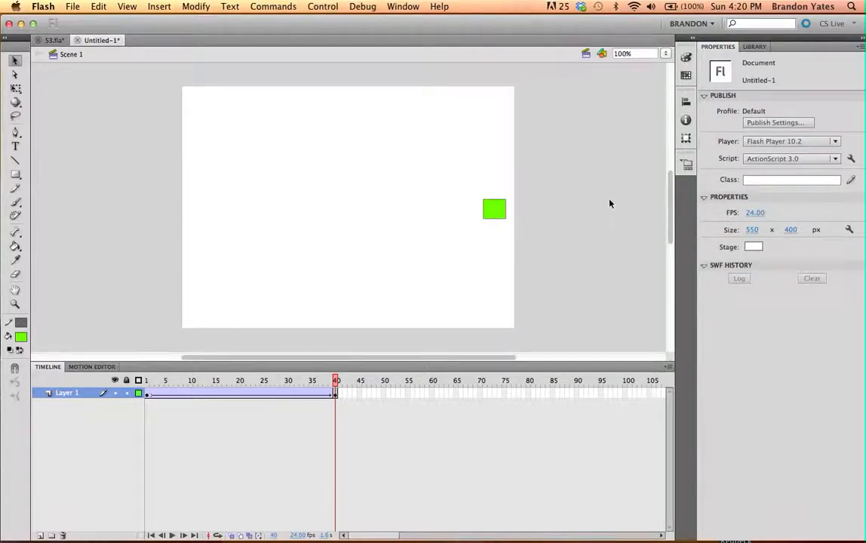
{"action": "left_click", "coordinate": [228, 388]}
{"action": "left_click", "coordinate": [266, 394]}
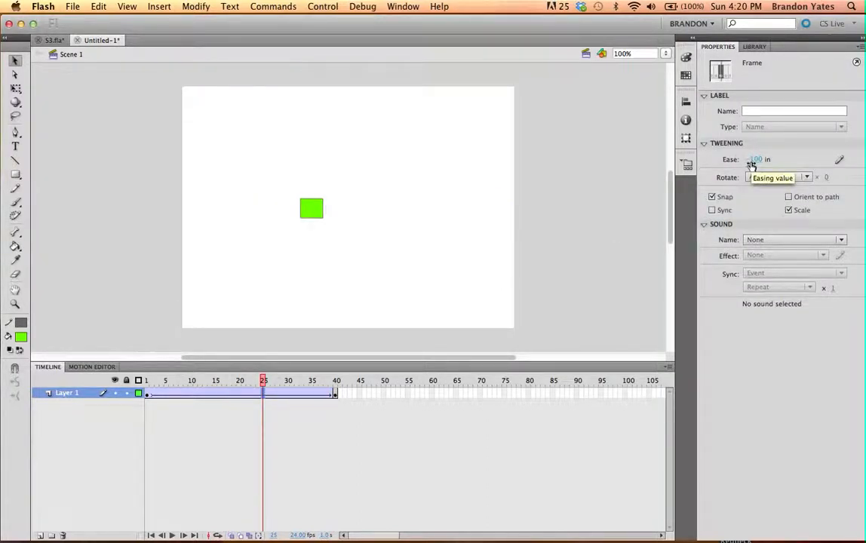
Step: Add a custom ease curve point, move it to about frame 33 at 22%, and steepen the final point's handle nearly to vertical
{"action": "left_click", "coordinate": [839, 160]}
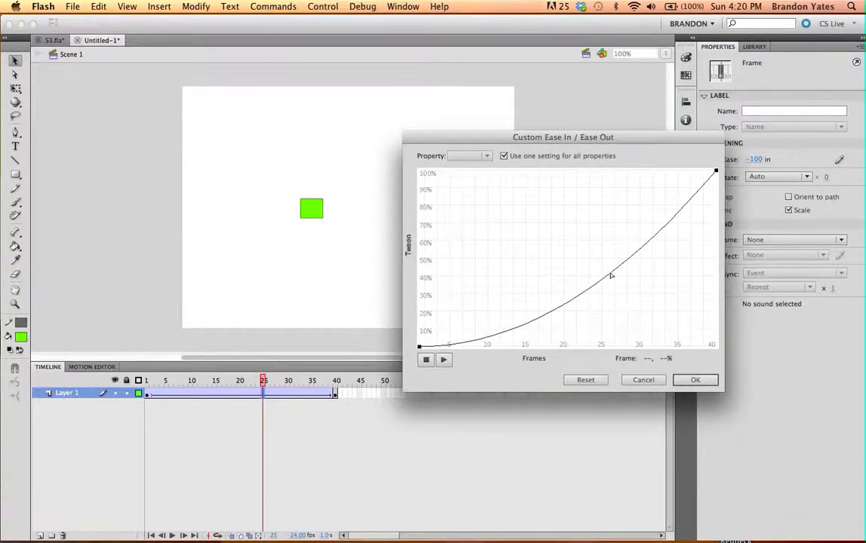
{"action": "left_click", "coordinate": [601, 280]}
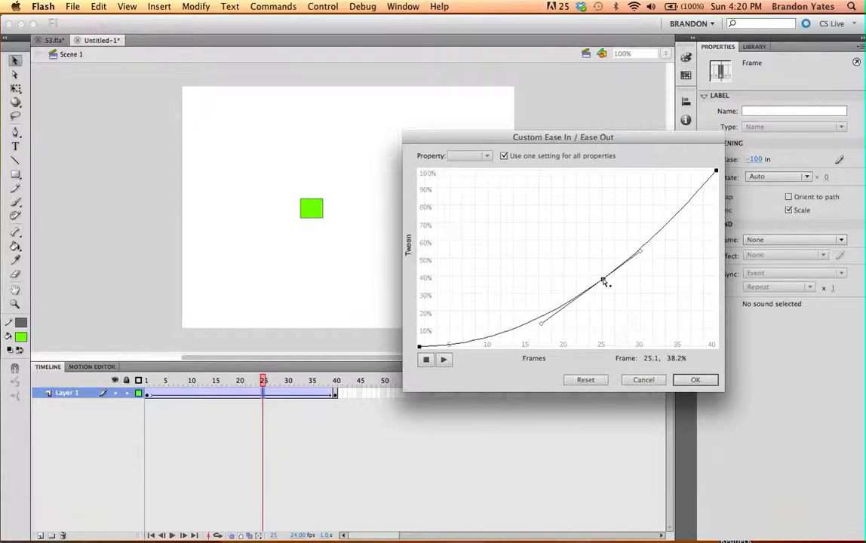
{"action": "left_click_drag", "start_coordinate": [603, 281], "coordinate": [666, 311]}
{"action": "mouse_move", "coordinate": [709, 284]}
{"action": "left_mouse_down"}
{"action": "mouse_move", "coordinate": [628, 274]}
{"action": "mouse_move", "coordinate": [705, 290]}
{"action": "mouse_move", "coordinate": [701, 280]}
{"action": "left_mouse_up"}
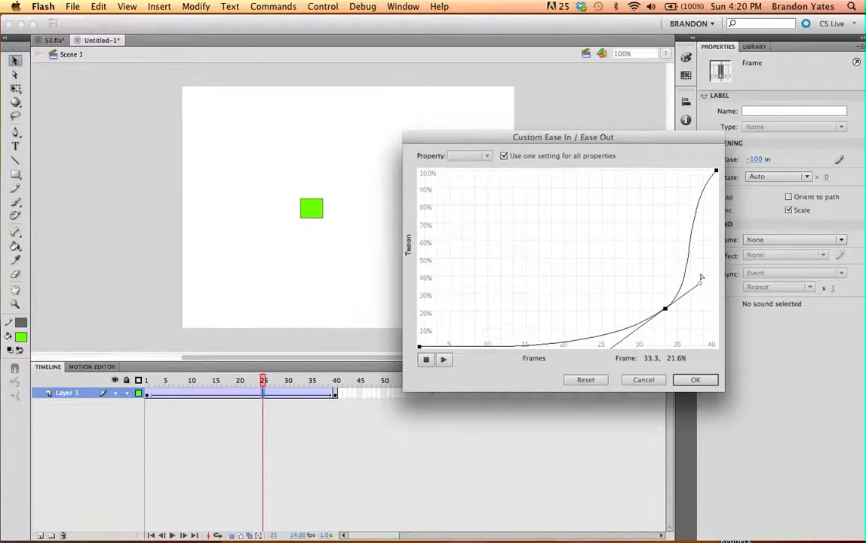
{"action": "left_click", "coordinate": [714, 173]}
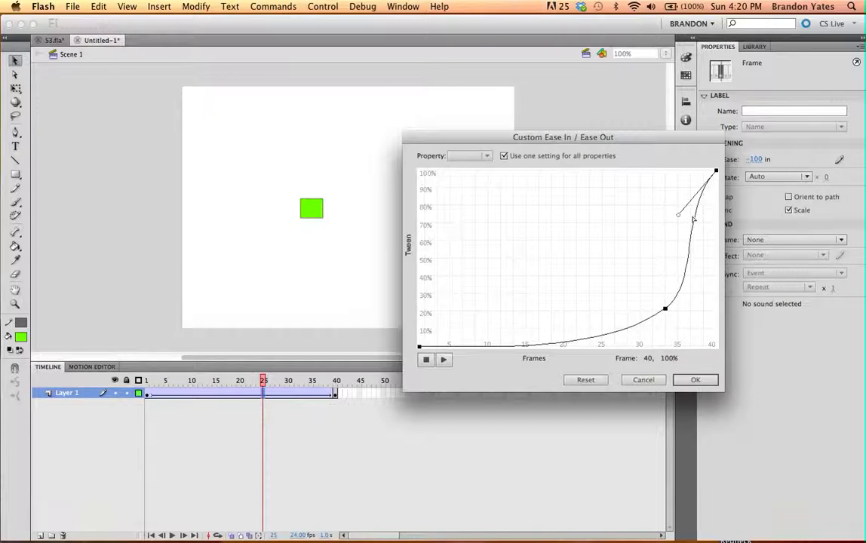
{"action": "left_click_drag", "start_coordinate": [680, 216], "coordinate": [713, 223]}
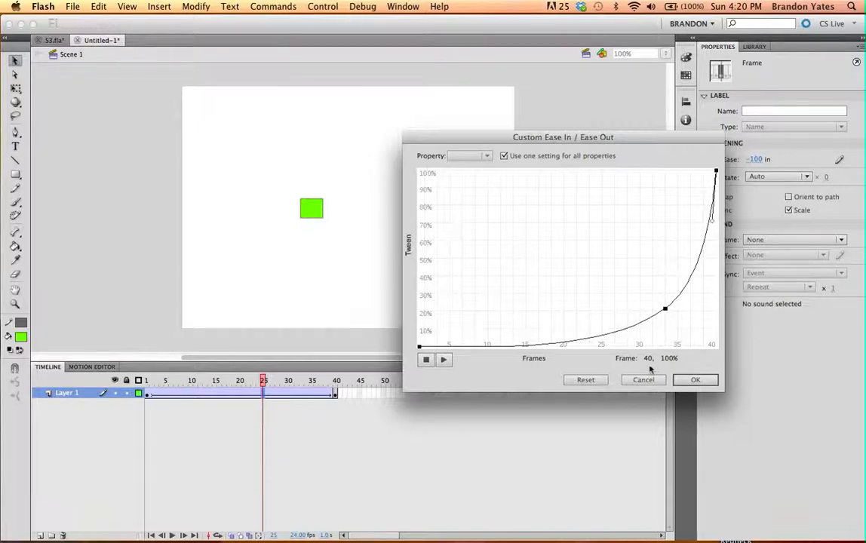
{"action": "left_click", "coordinate": [693, 379]}
Step: Play back the tween with the custom ease-in curve and check its frame spacing with onion skinning, turning it off again
{"action": "key", "text": "Return"}
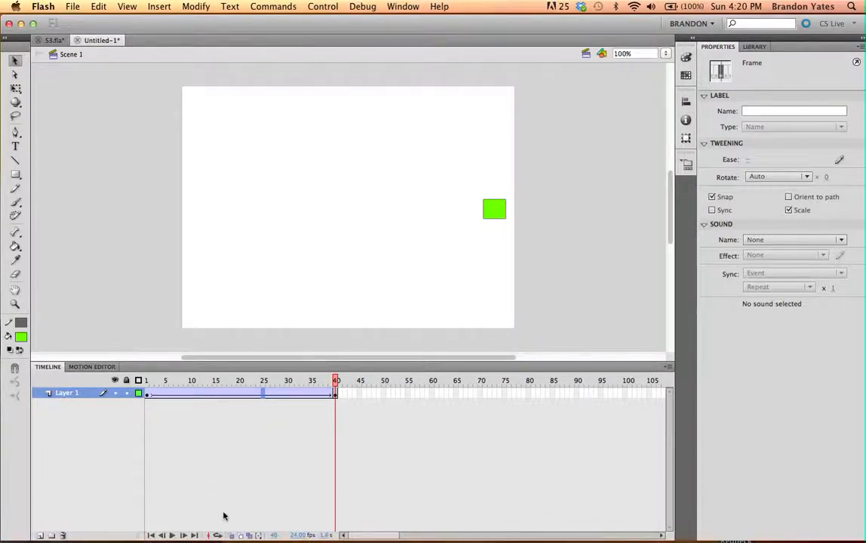
{"action": "left_click", "coordinate": [232, 535]}
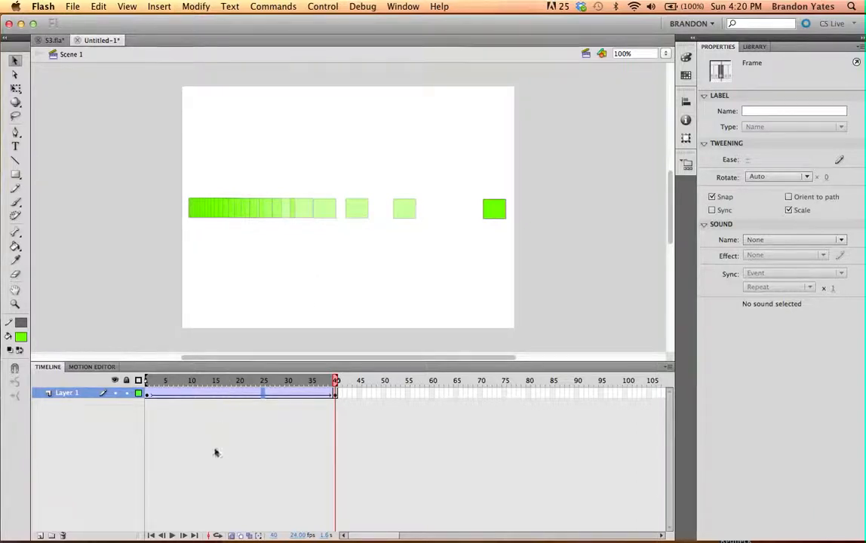
{"action": "left_click", "coordinate": [230, 536]}
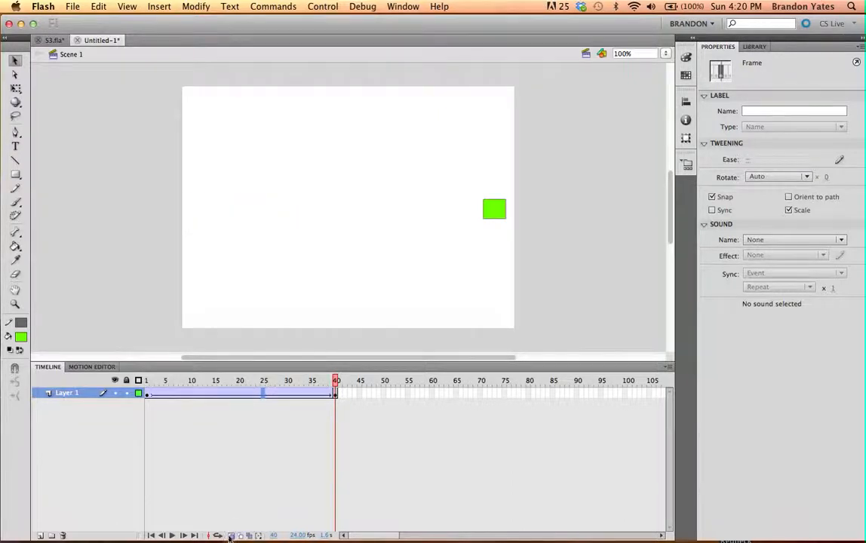
Step: Open the History panel and look through the recorded actions
{"action": "left_click", "coordinate": [751, 159]}
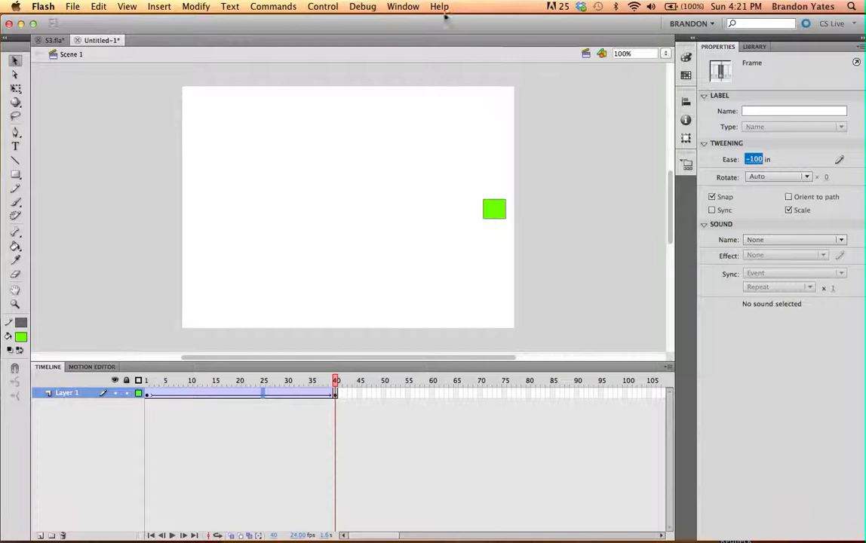
{"action": "left_click", "coordinate": [400, 7]}
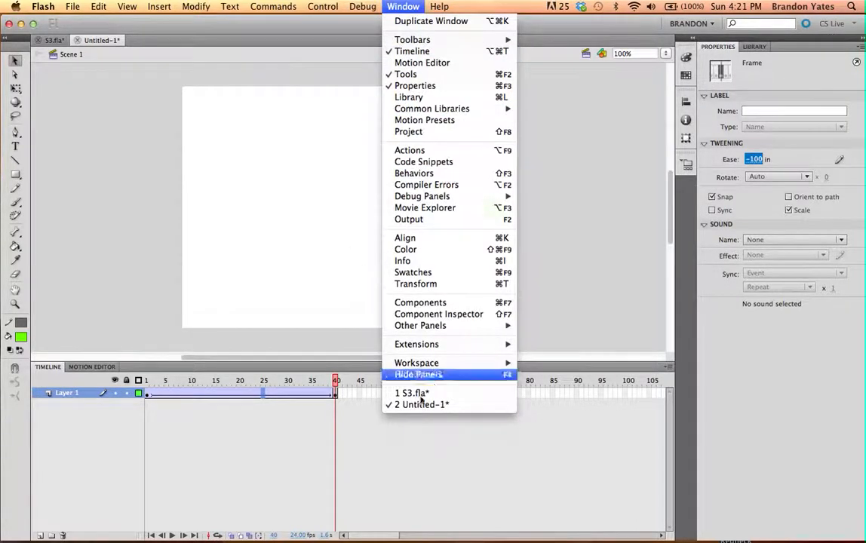
{"action": "mouse_move", "coordinate": [453, 328]}
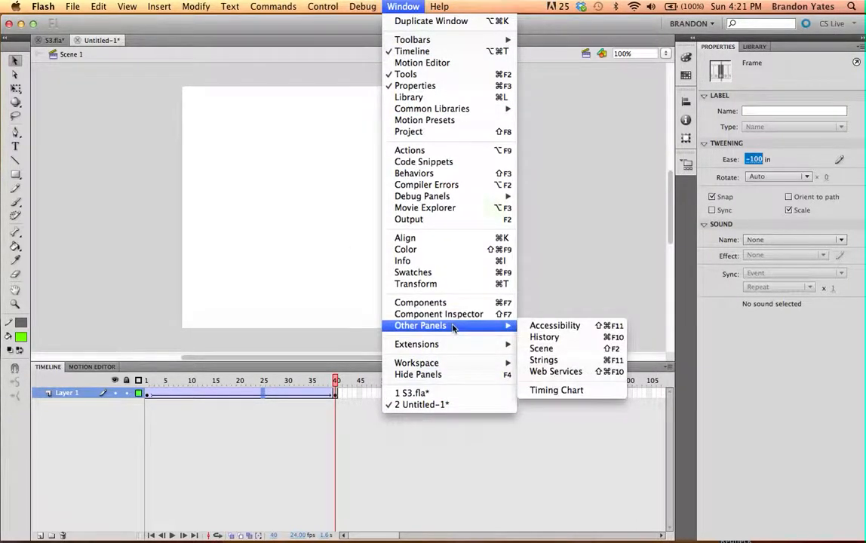
{"action": "left_click", "coordinate": [540, 337]}
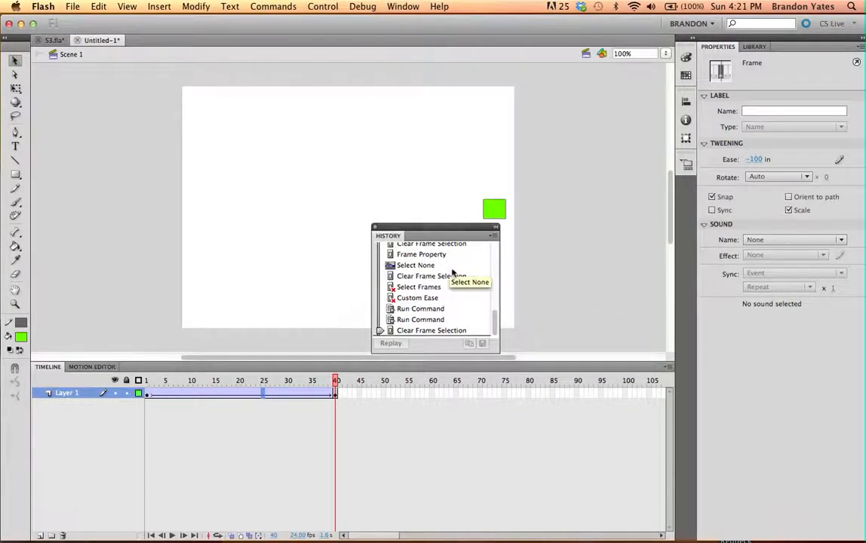
{"action": "scroll", "coordinate": [452, 276], "scroll_direction": "up", "scroll_amount": 5}
{"action": "scroll", "coordinate": [436, 317], "scroll_direction": "down", "scroll_amount": 5}
{"action": "scroll", "coordinate": [441, 304], "scroll_direction": "down", "scroll_amount": 2}
{"action": "scroll", "coordinate": [441, 304], "scroll_direction": "down", "scroll_amount": 2}
{"action": "scroll", "coordinate": [441, 304], "scroll_direction": "up", "scroll_amount": 1}
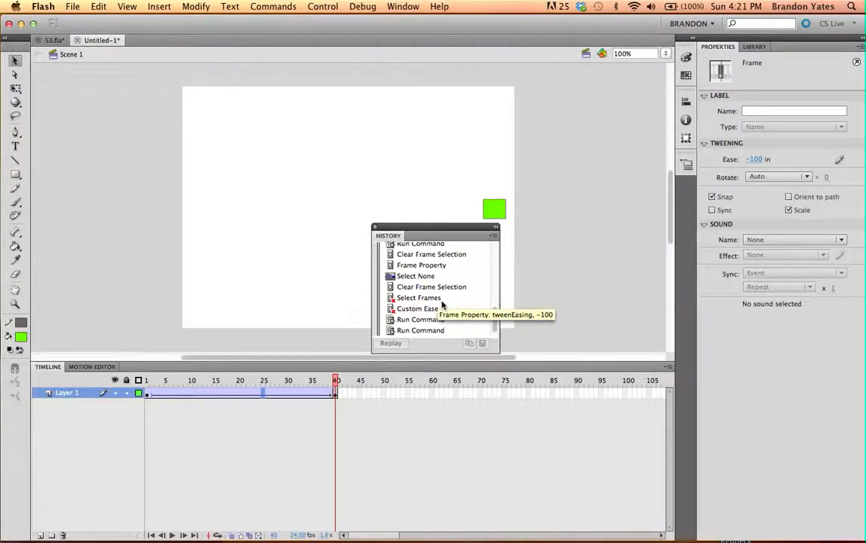
Step: Clear the document's entire action history
{"action": "left_click", "coordinate": [493, 236]}
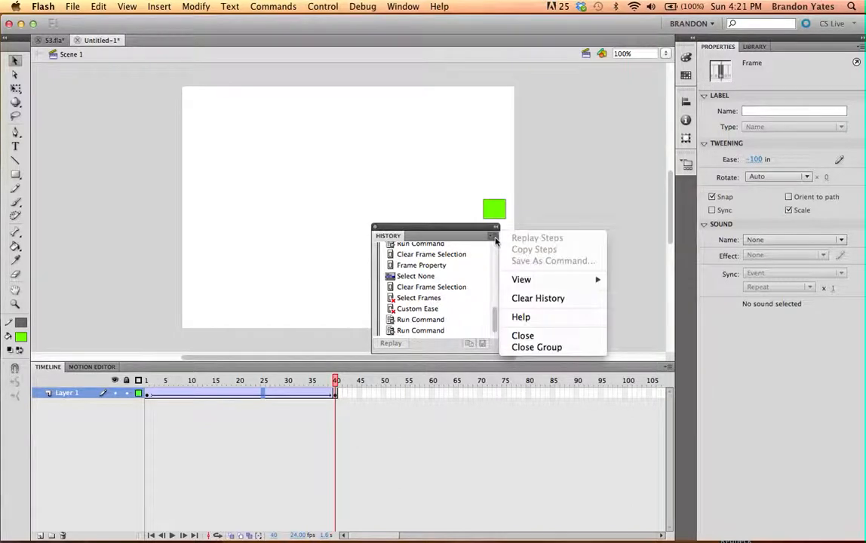
{"action": "left_click", "coordinate": [536, 299]}
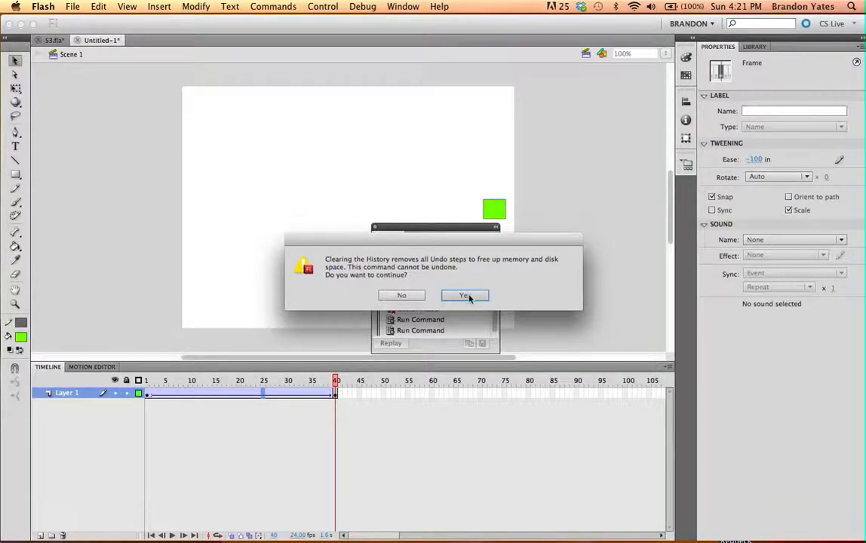
{"action": "left_click", "coordinate": [469, 296]}
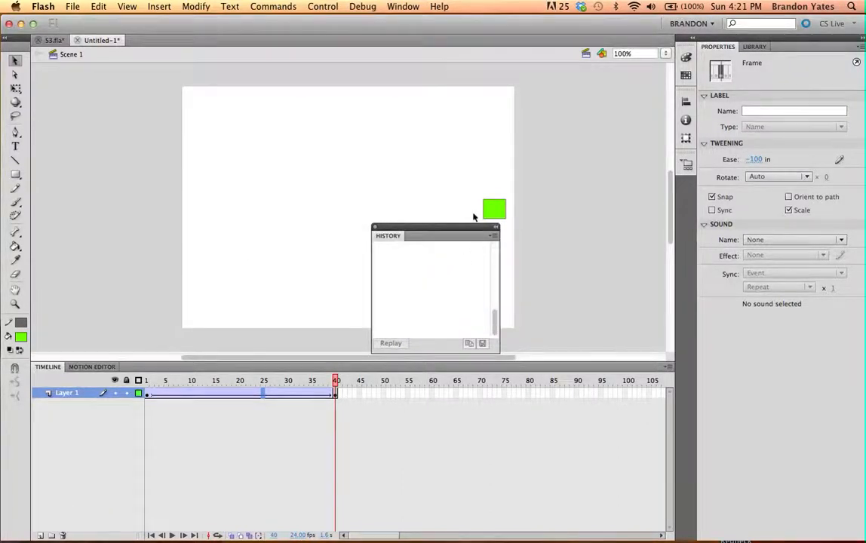
Step: Select frame 21 of the classic tween and set its ease to 100 (out)
{"action": "left_click", "coordinate": [242, 397]}
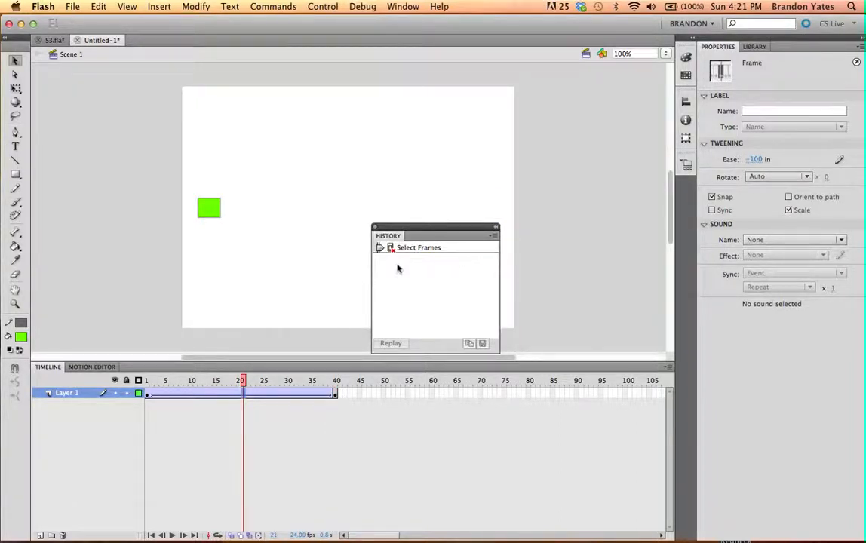
{"action": "left_click", "coordinate": [755, 159]}
{"action": "key", "text": "Return"}
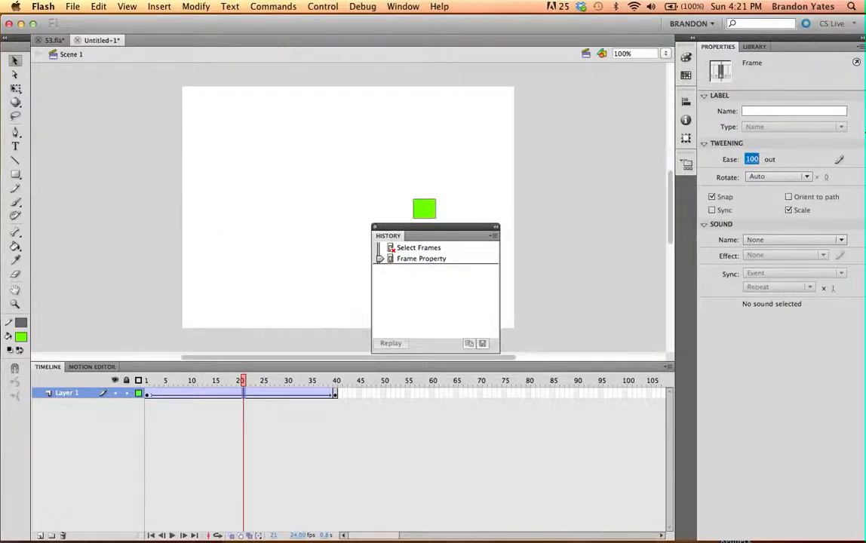
Step: Save the recorded Frame Property action as a reusable command named "Ease out 100"
{"action": "left_click", "coordinate": [414, 258]}
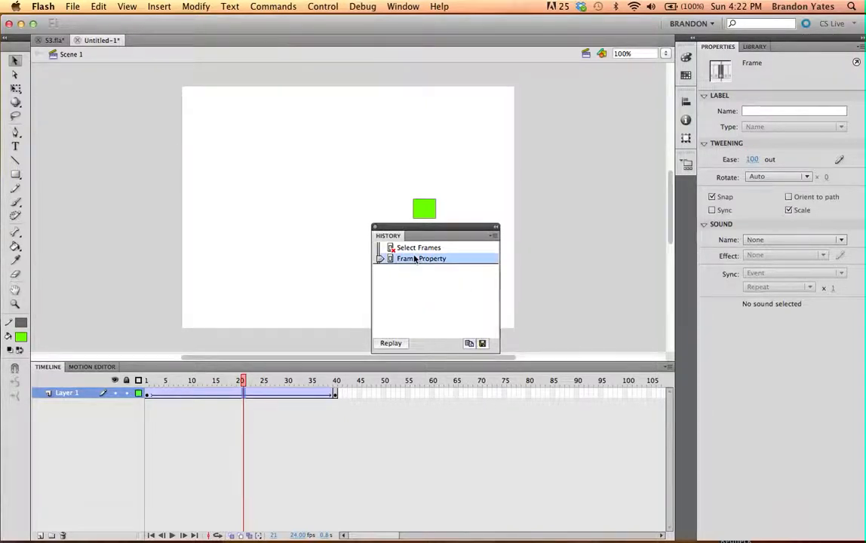
{"action": "left_click", "coordinate": [482, 344]}
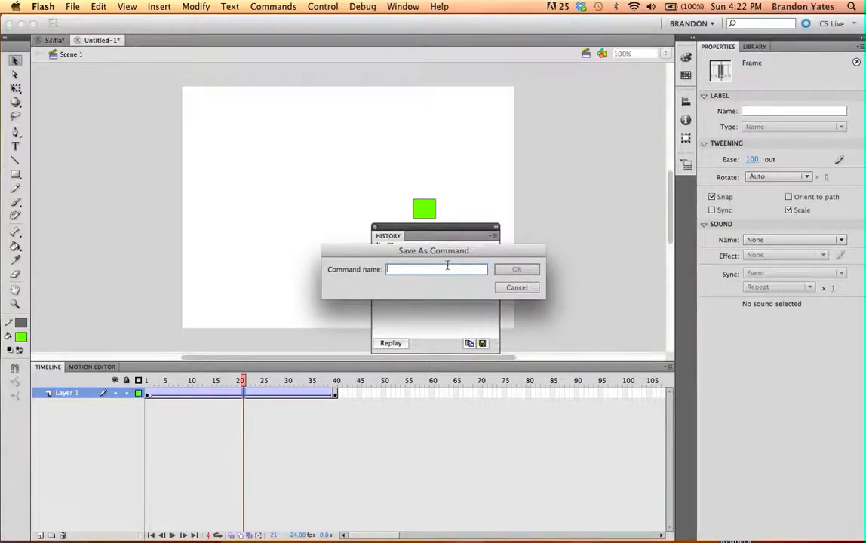
{"action": "left_click_drag", "start_coordinate": [521, 255], "coordinate": [377, 240]}
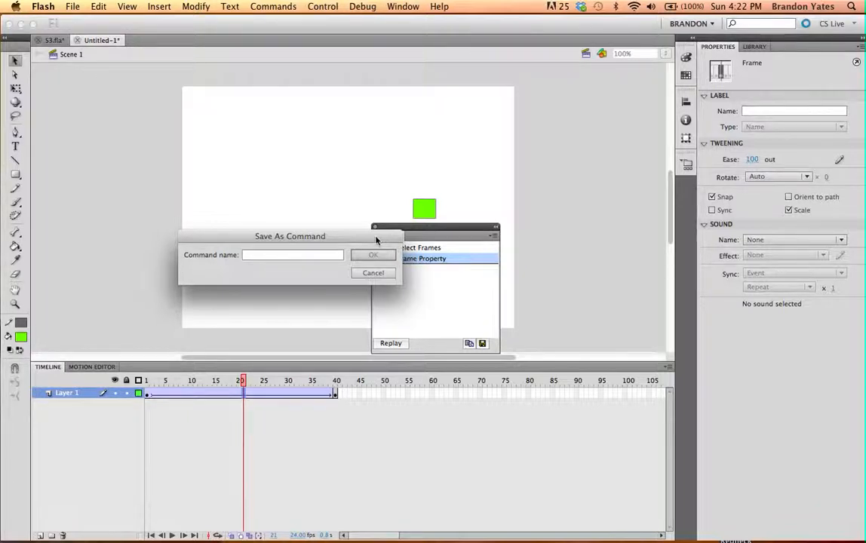
{"action": "left_click", "coordinate": [336, 256]}
{"action": "type", "text": "Eas"}
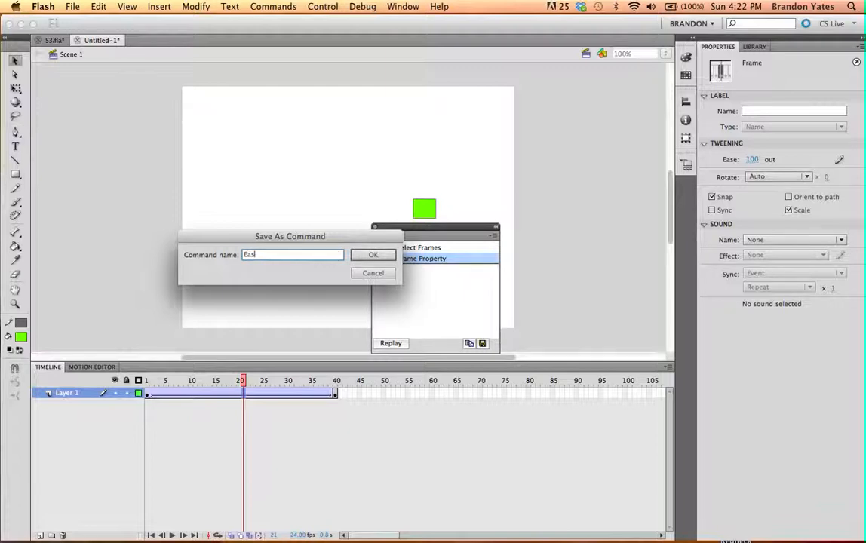
{"action": "type", "text": "e out 100"}
{"action": "left_click", "coordinate": [364, 254]}
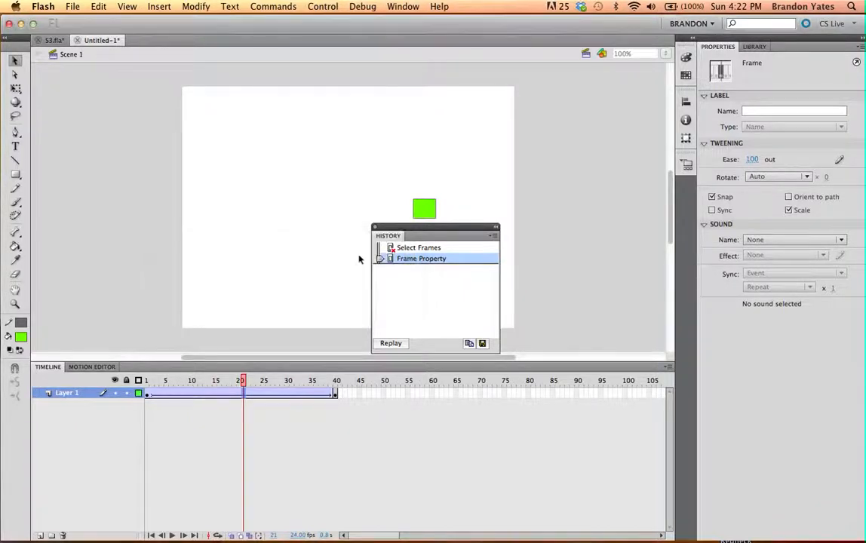
Step: Check the list of saved commands for the new ease entry and move the History panel clear of the green square
{"action": "left_click", "coordinate": [263, 7]}
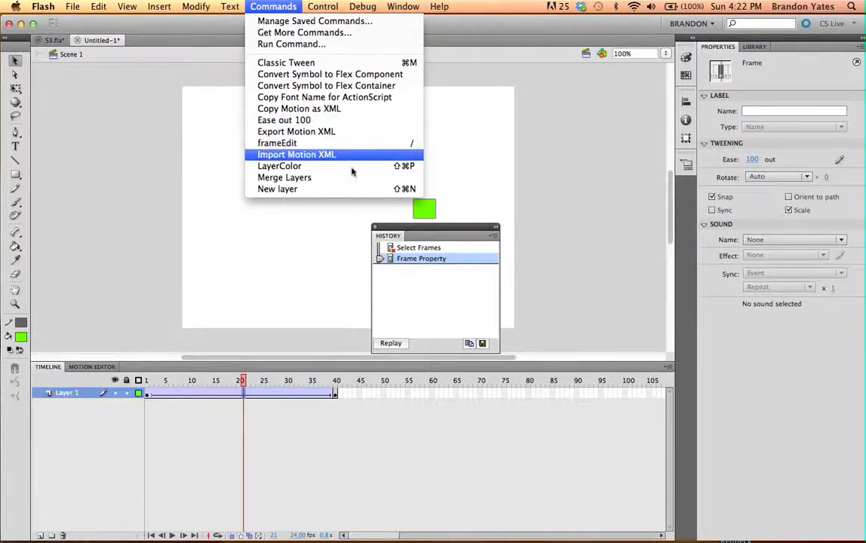
{"action": "left_click", "coordinate": [456, 229]}
{"action": "left_click_drag", "start_coordinate": [456, 229], "coordinate": [599, 176]}
Step: Set the classic tween's ease to -66 (in) and run the saved "Ease out 100" command on it
{"action": "left_click_drag", "start_coordinate": [752, 160], "coordinate": [491, 145]}
{"action": "left_click", "coordinate": [256, 7]}
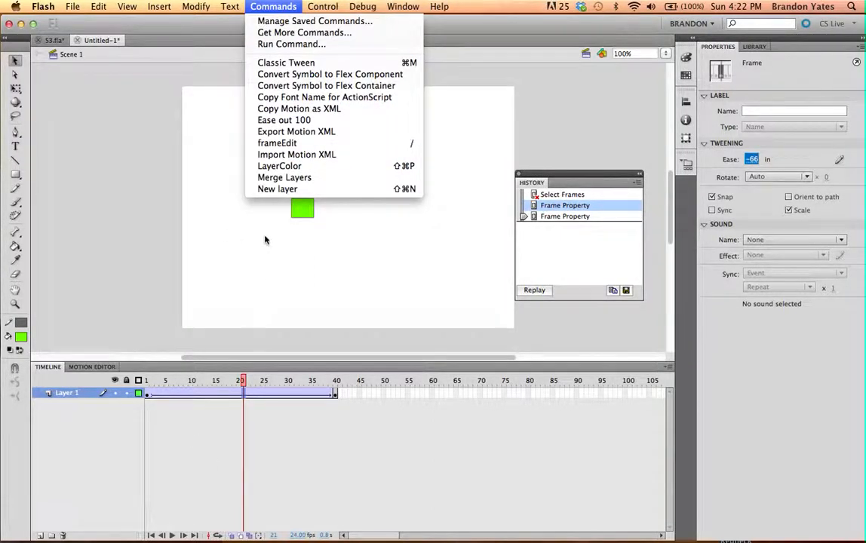
{"action": "left_click", "coordinate": [290, 120]}
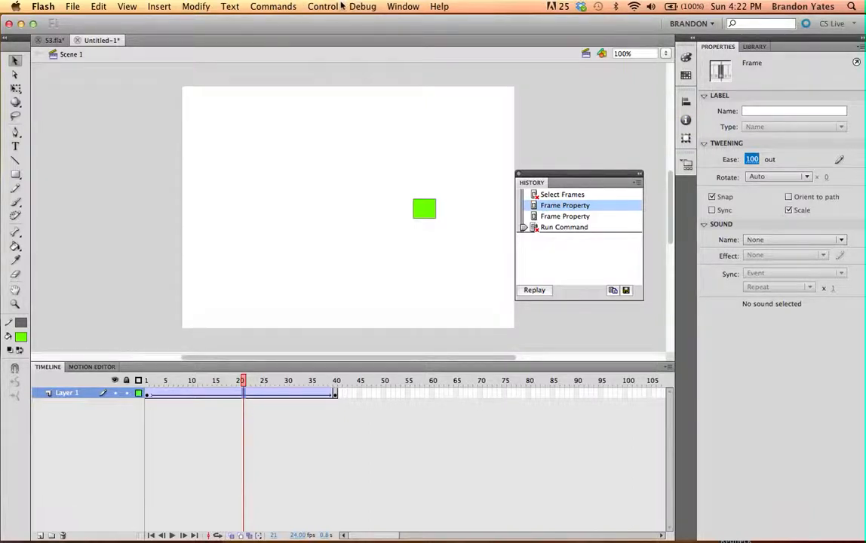
Step: Assign the keyboard shortcut Cmd+, to the saved "Ease out 100" command, reassigning it from its existing command
{"action": "left_click", "coordinate": [43, 7]}
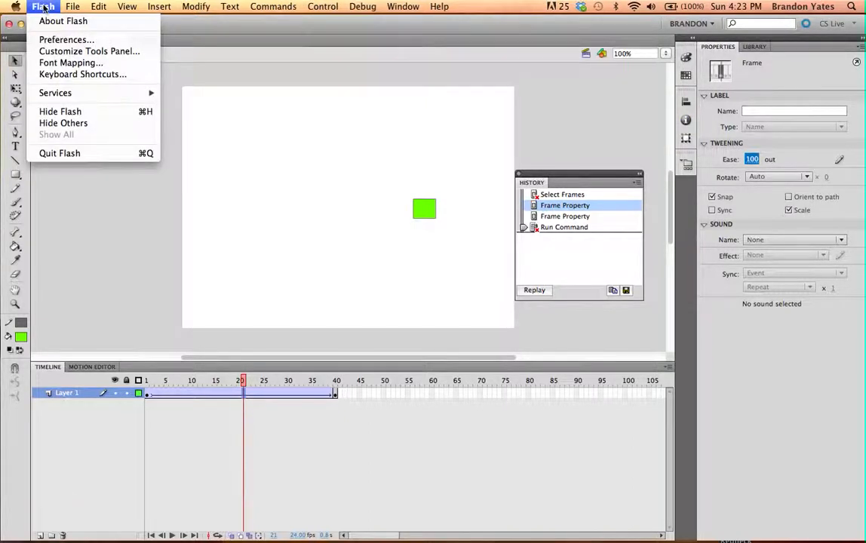
{"action": "mouse_move", "coordinate": [68, 91]}
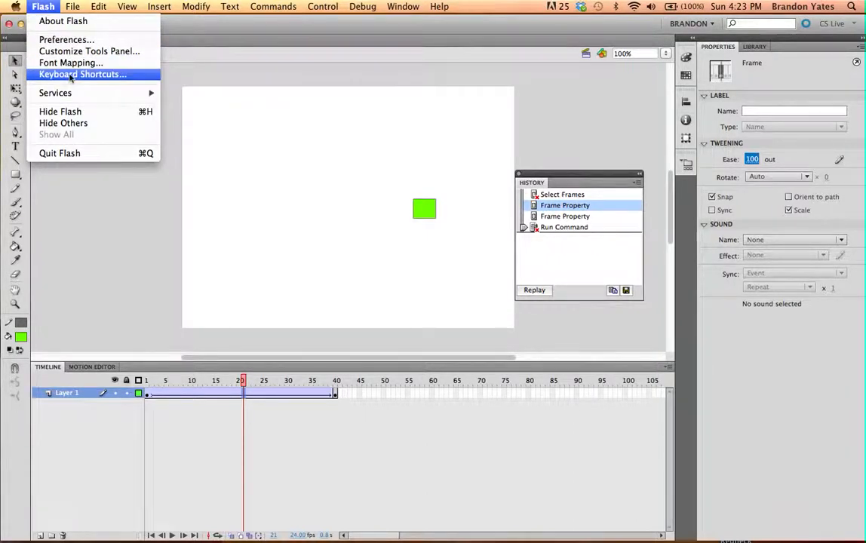
{"action": "left_click", "coordinate": [70, 75]}
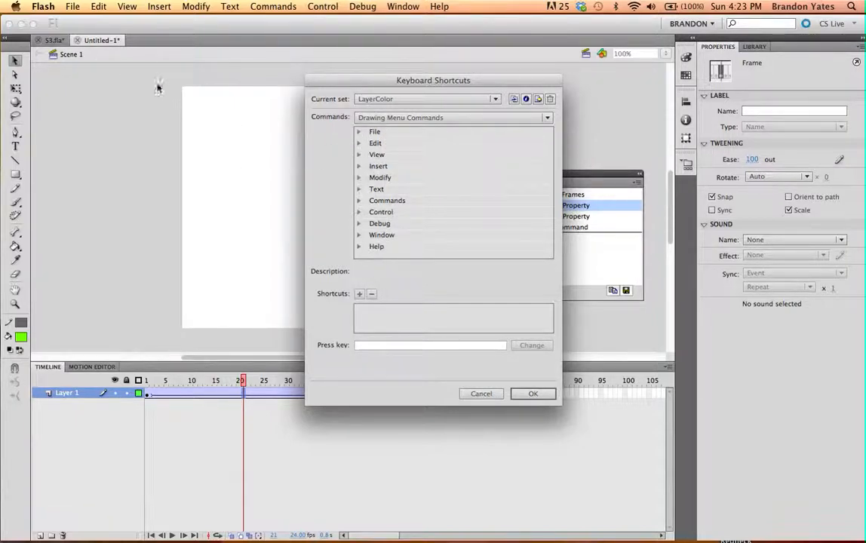
{"action": "left_click", "coordinate": [358, 201]}
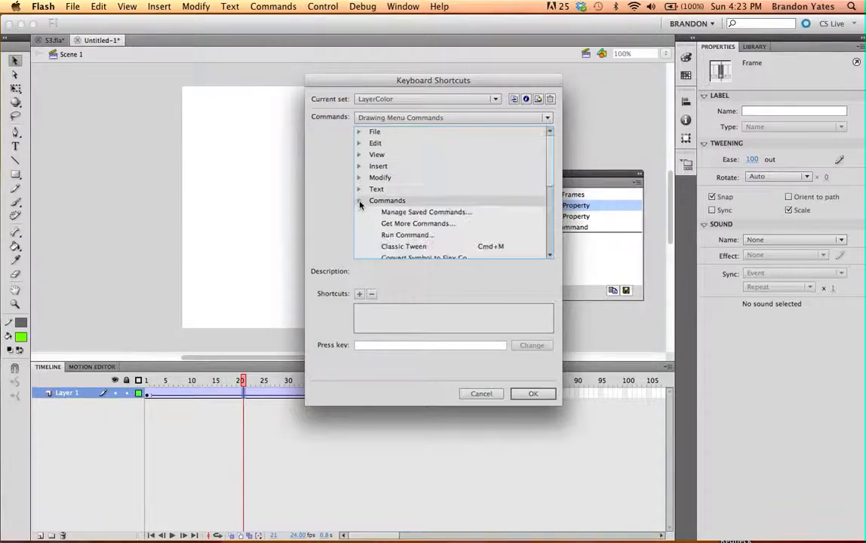
{"action": "scroll", "coordinate": [420, 216], "scroll_direction": "down", "scroll_amount": 6}
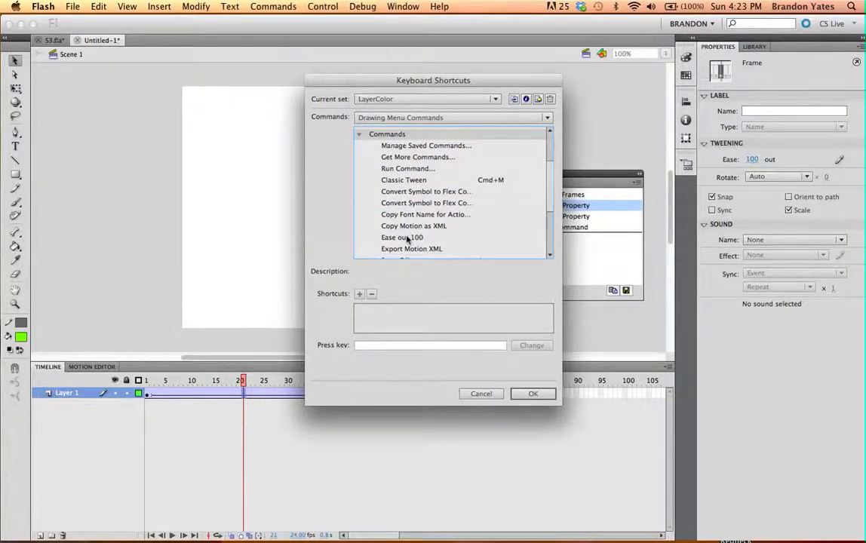
{"action": "left_click", "coordinate": [407, 238]}
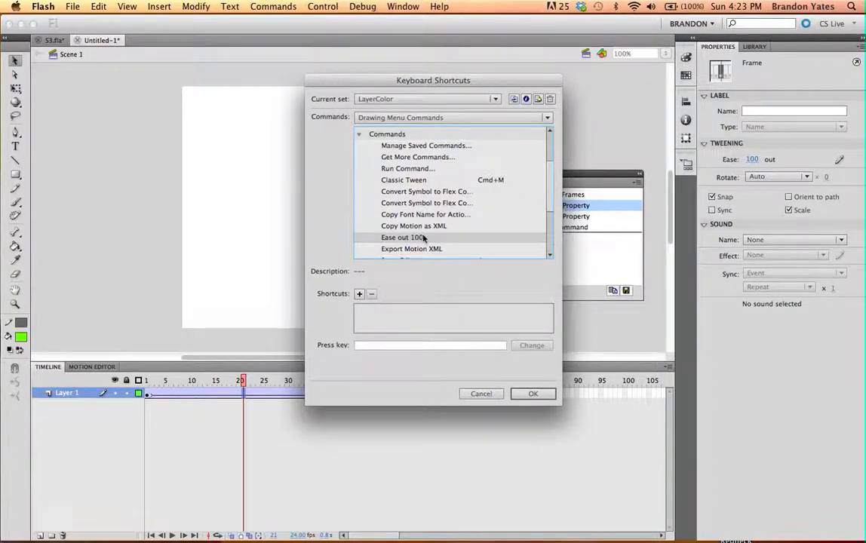
{"action": "left_click", "coordinate": [360, 294]}
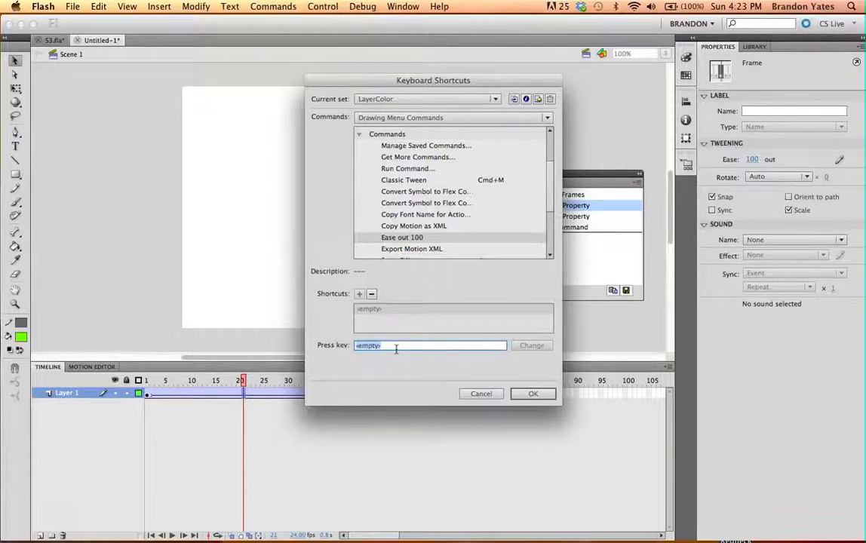
{"action": "key", "text": "super+comma"}
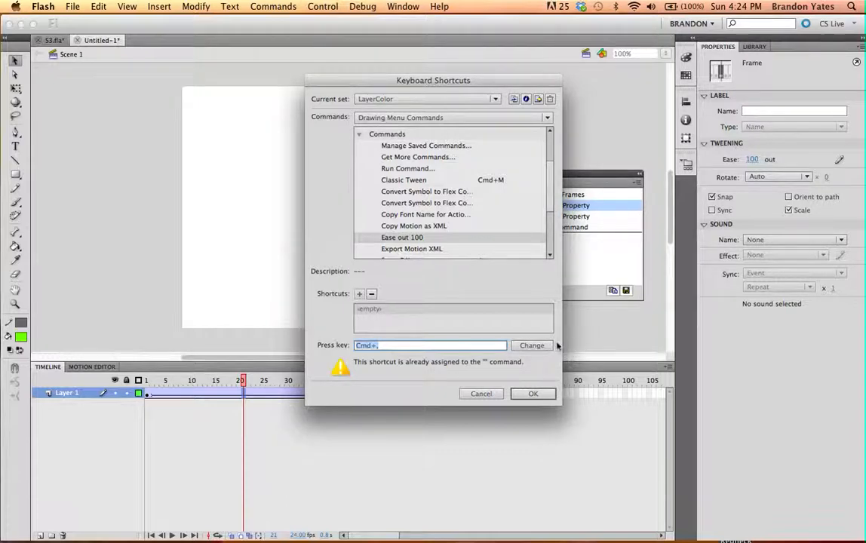
{"action": "left_click", "coordinate": [534, 392]}
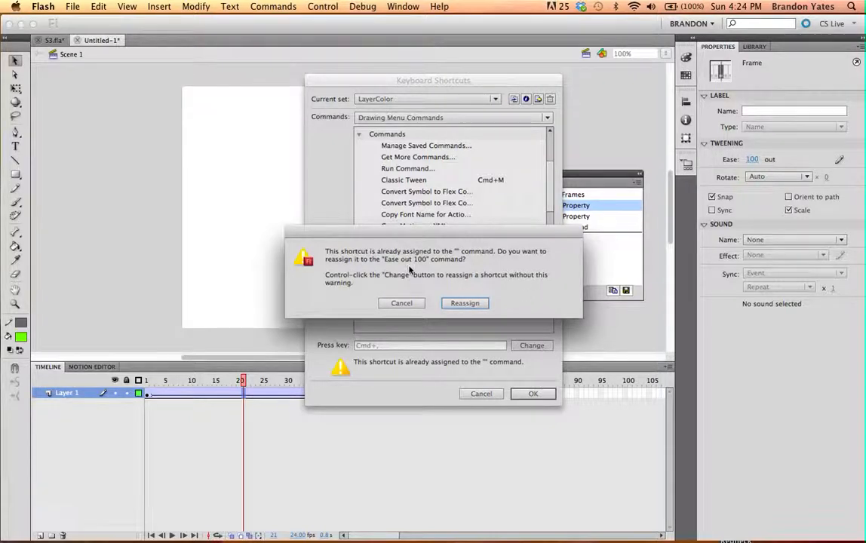
{"action": "left_click", "coordinate": [449, 303]}
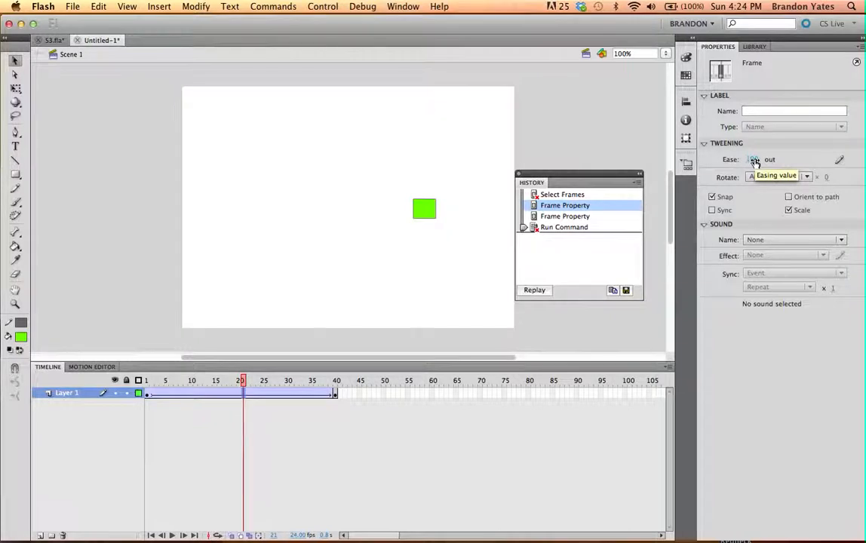
Step: Set the classic tween's ease to -64 (in) and run "Ease out 100" through its assigned shortcut
{"action": "left_click_drag", "start_coordinate": [752, 160], "coordinate": [651, 145]}
{"action": "type", "text": "-64"}
{"action": "key", "text": "Return"}
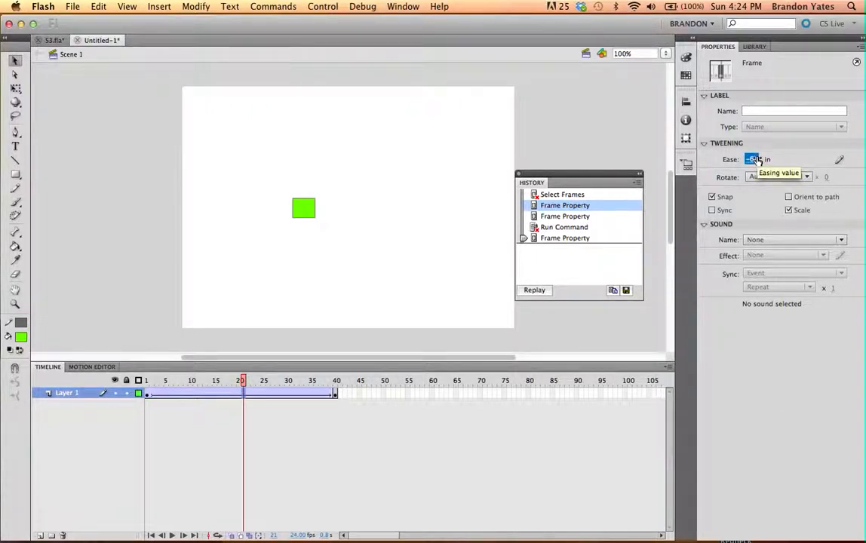
{"action": "key", "text": "ctrl+2"}
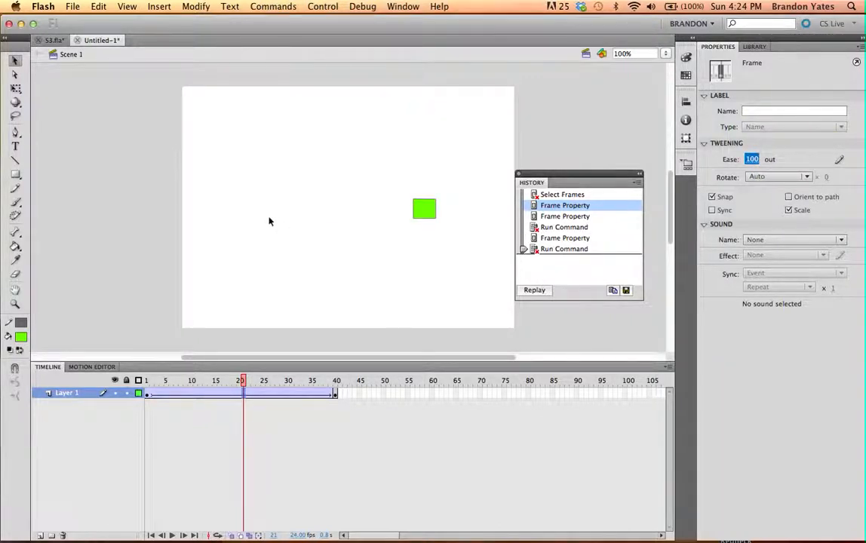
{"action": "left_click", "coordinate": [268, 6]}
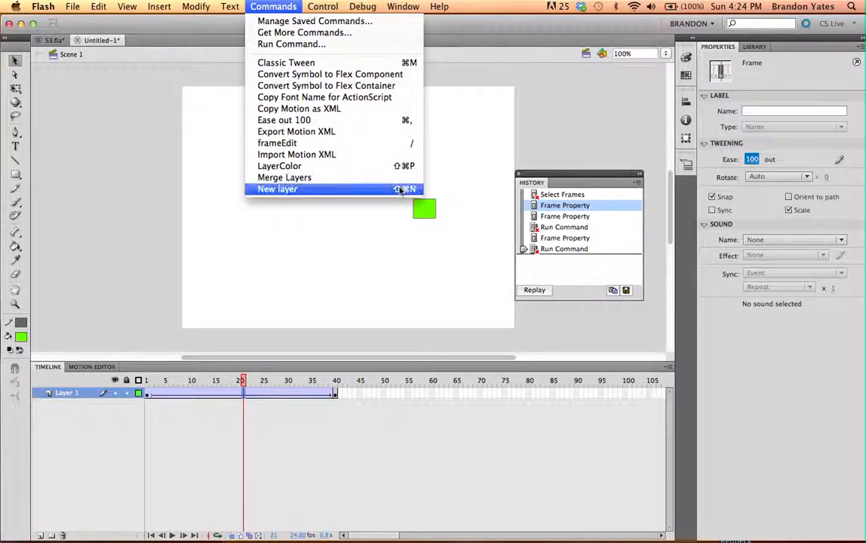
{"action": "mouse_move", "coordinate": [322, 6]}
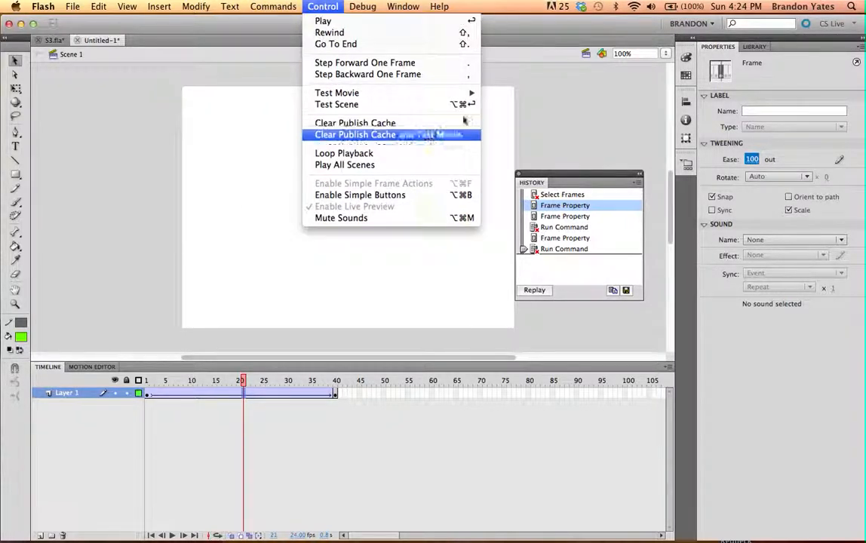